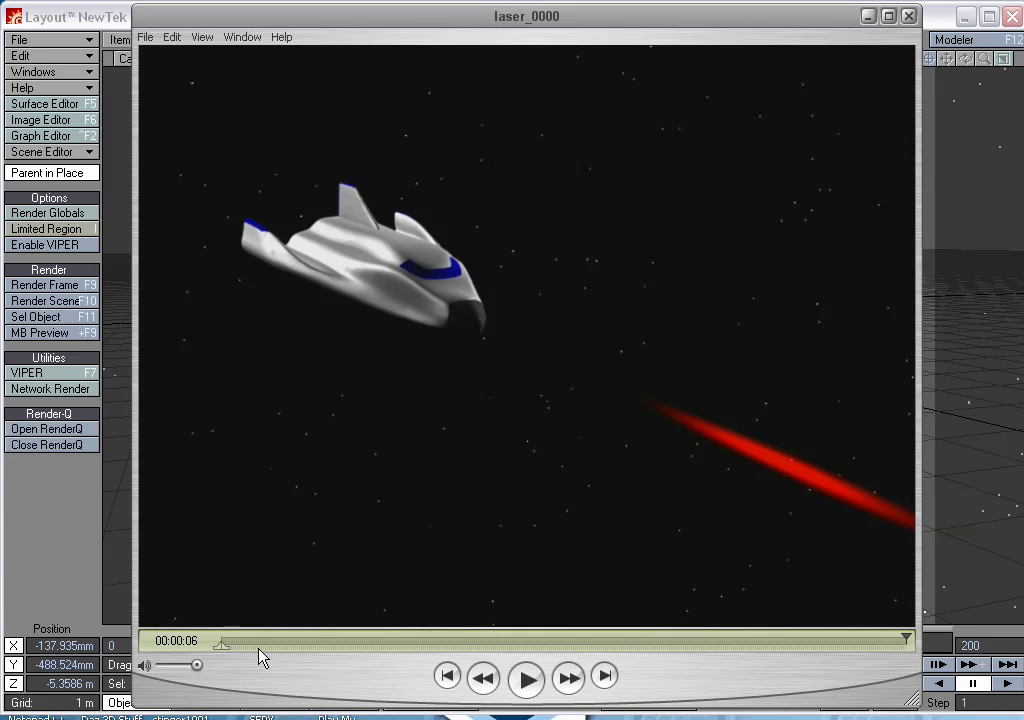
Step: Play back the finished laser_0000 animation from its first frame and return to the Layout scene
{"action": "left_click", "coordinate": [218, 645]}
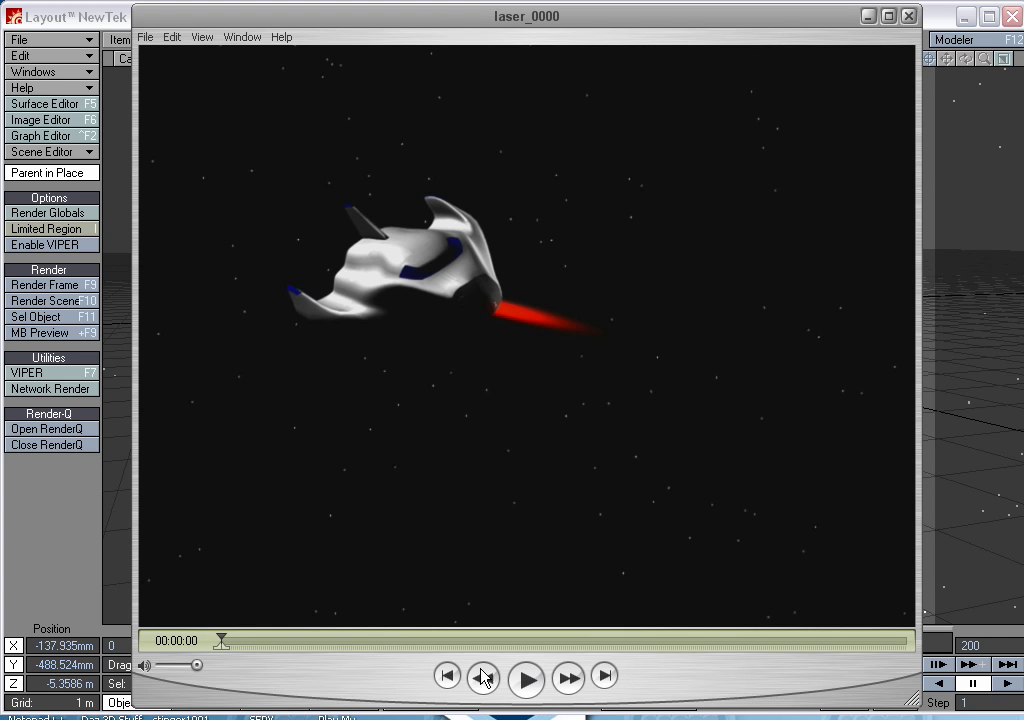
{"action": "left_click", "coordinate": [532, 686]}
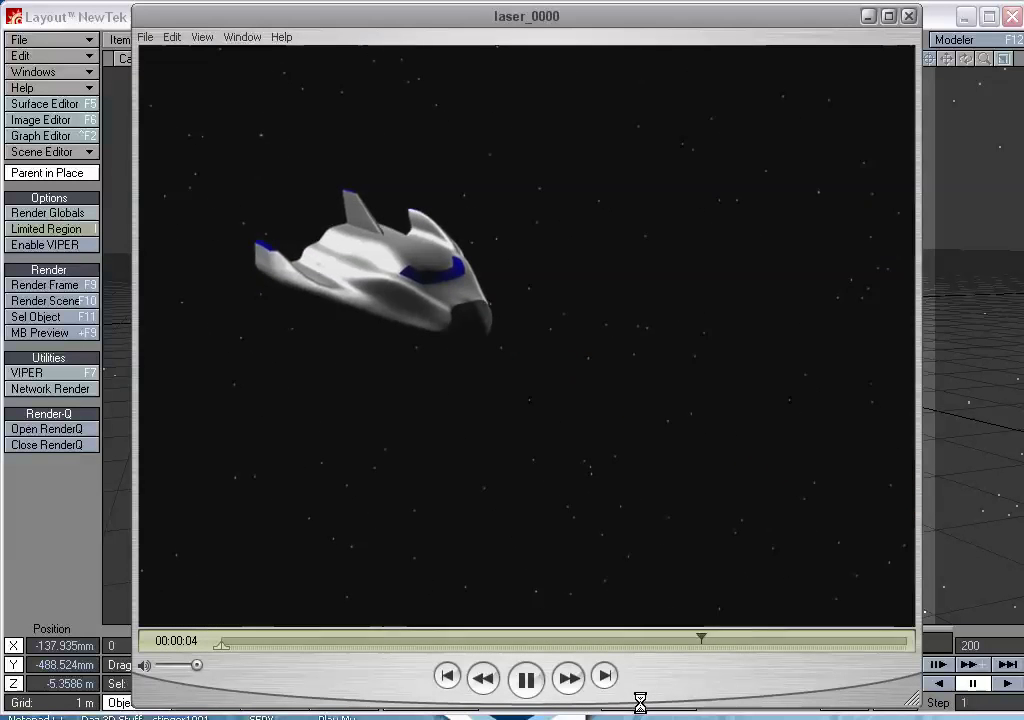
{"action": "left_click", "coordinate": [529, 684]}
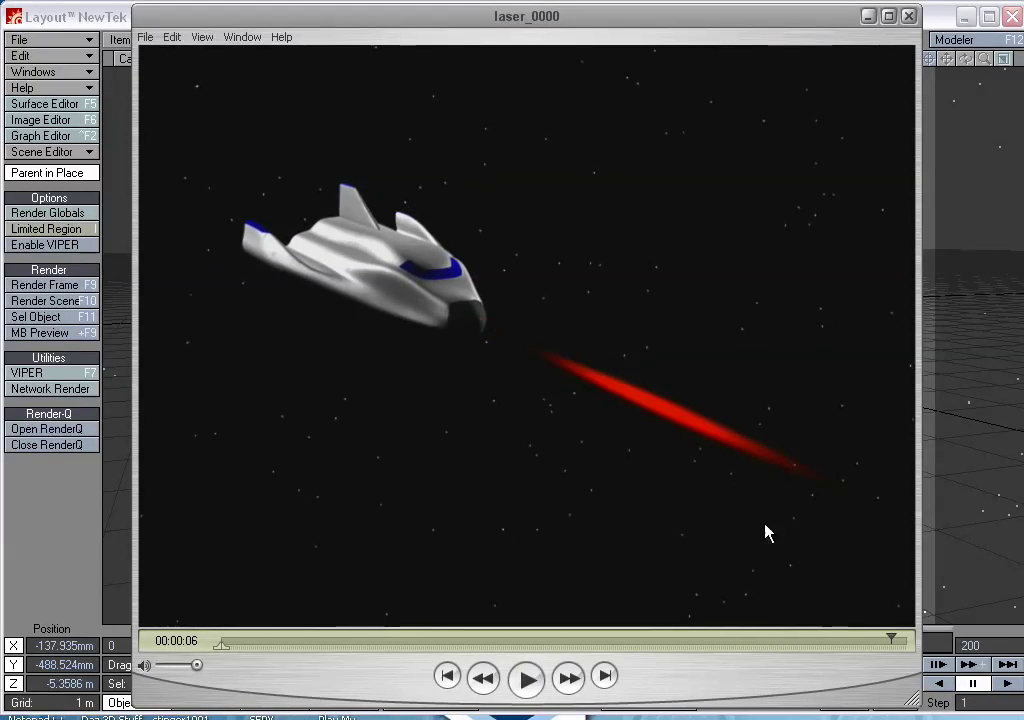
{"action": "left_click", "coordinate": [932, 379]}
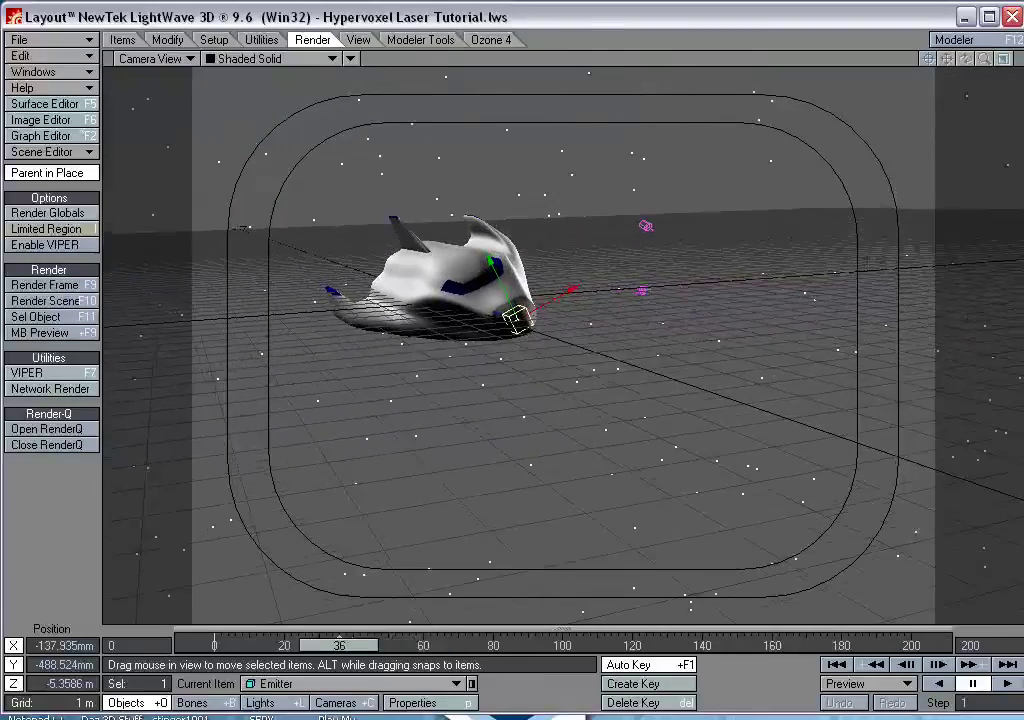
Step: Clear the current spaceship scene without saving its objects or scene changes
{"action": "left_click", "coordinate": [22, 40]}
{"action": "left_click", "coordinate": [55, 40]}
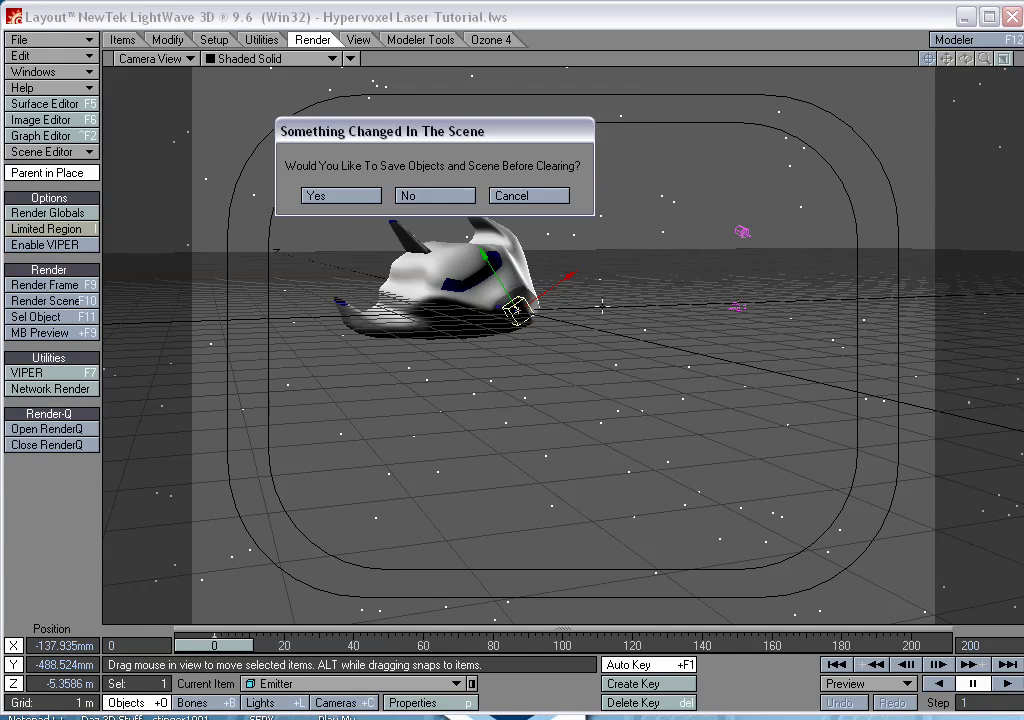
{"action": "left_click", "coordinate": [448, 195]}
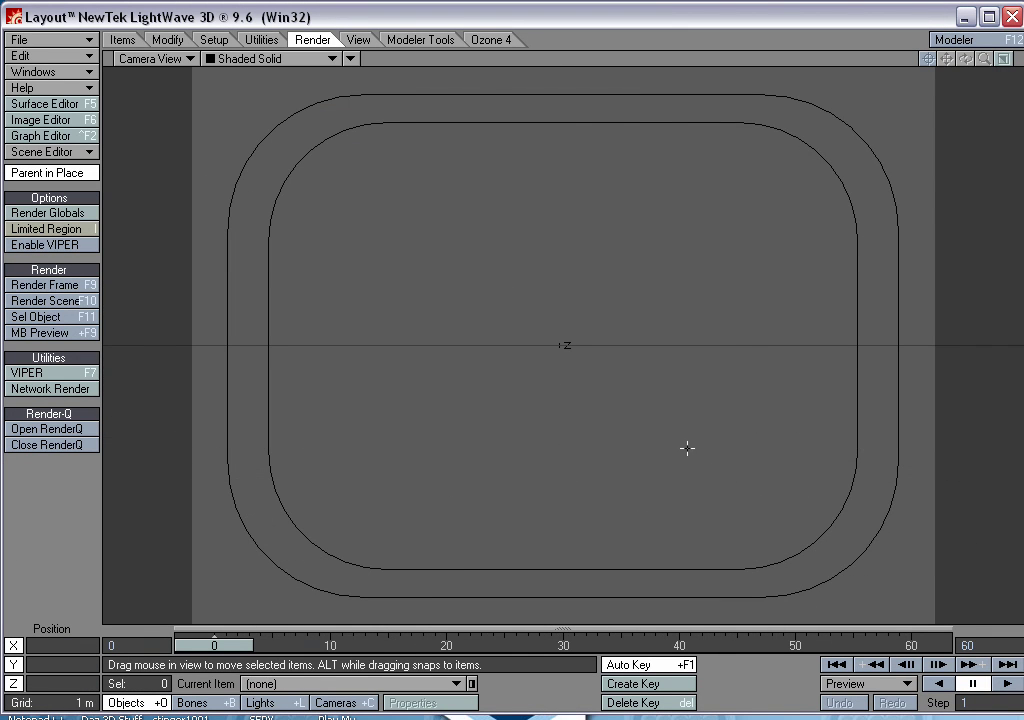
Step: Add an HV particle emitter named Emitter to the empty scene, working in the Perspective view
{"action": "key", "text": "4"}
{"action": "left_click_drag", "start_coordinate": [600, 400], "coordinate": [510, 400], "text": "alt"}
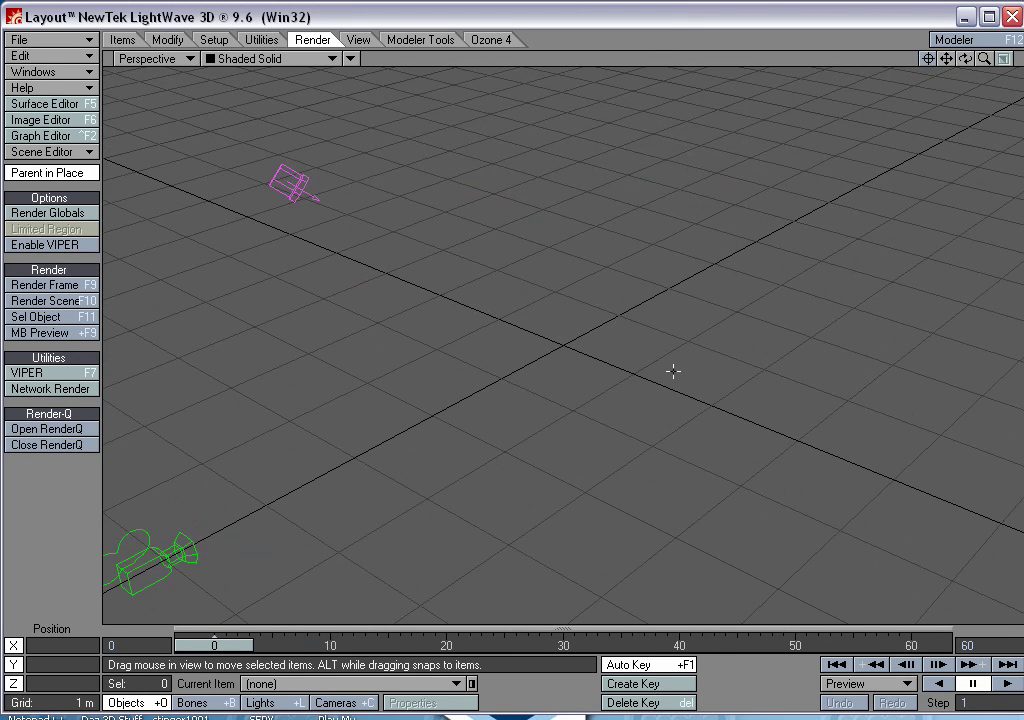
{"action": "scroll", "coordinate": [645, 342], "scroll_direction": "down", "scroll_amount": 3}
{"action": "left_click", "coordinate": [120, 40]}
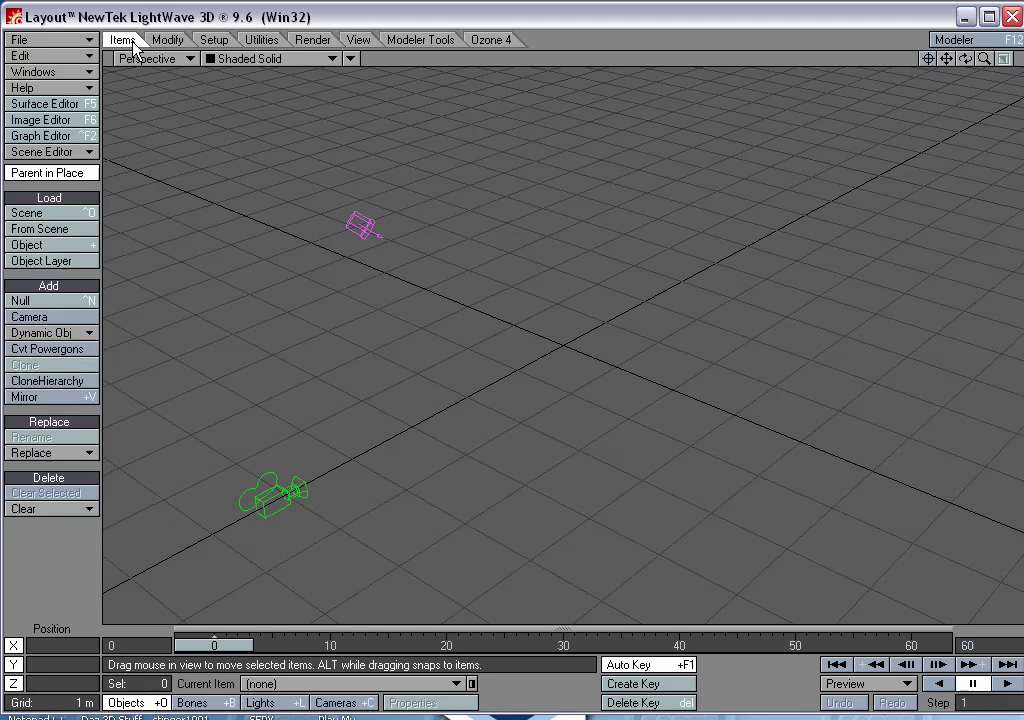
{"action": "left_click", "coordinate": [68, 334]}
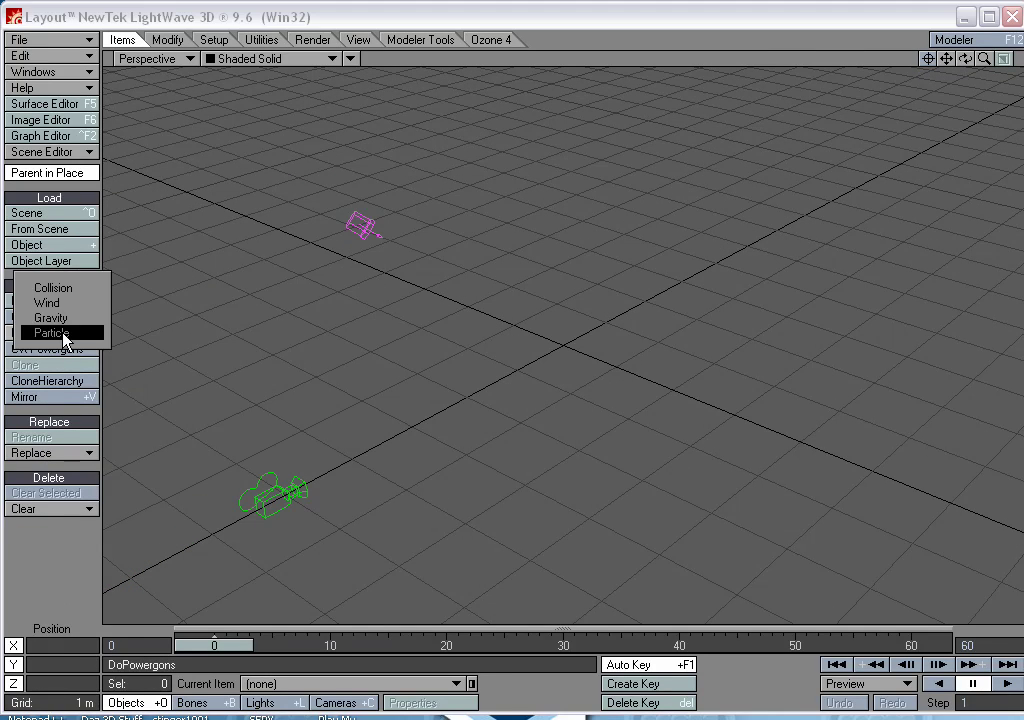
{"action": "left_click", "coordinate": [60, 333]}
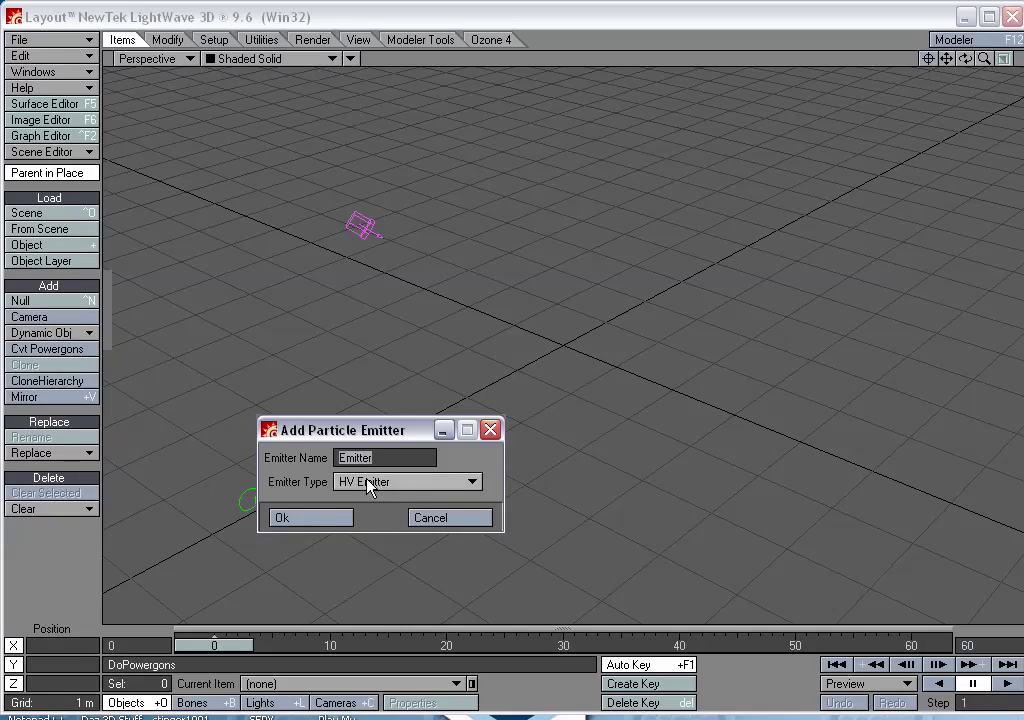
{"action": "left_click", "coordinate": [325, 519]}
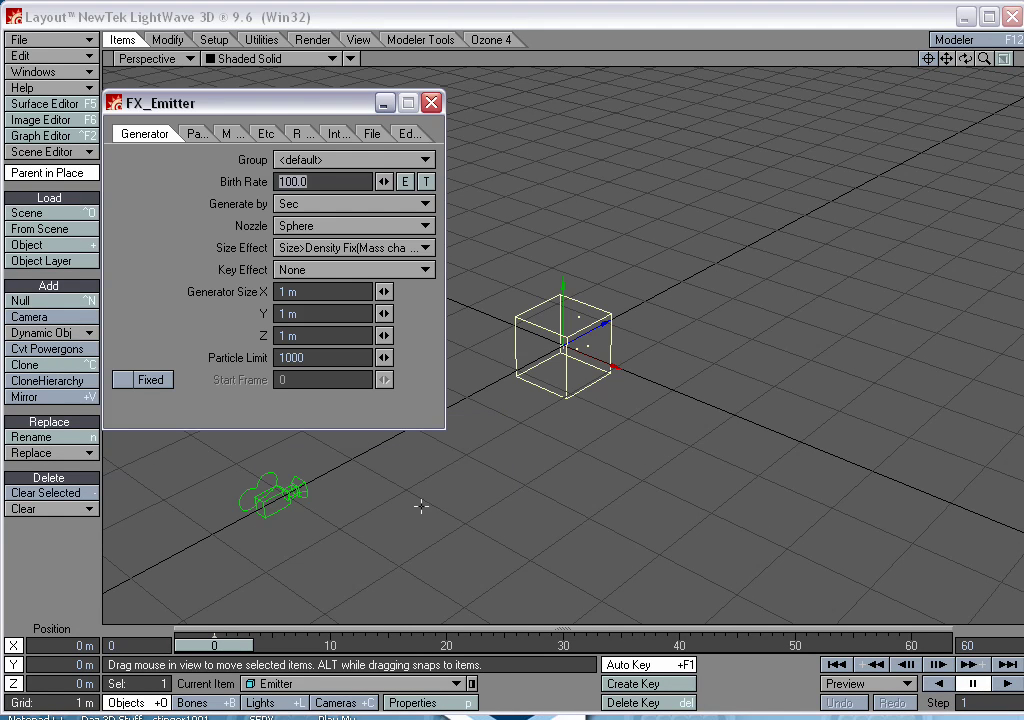
Step: Set the emitter's generator size to 200 mm in X, Y and Z
{"action": "left_click", "coordinate": [300, 292]}
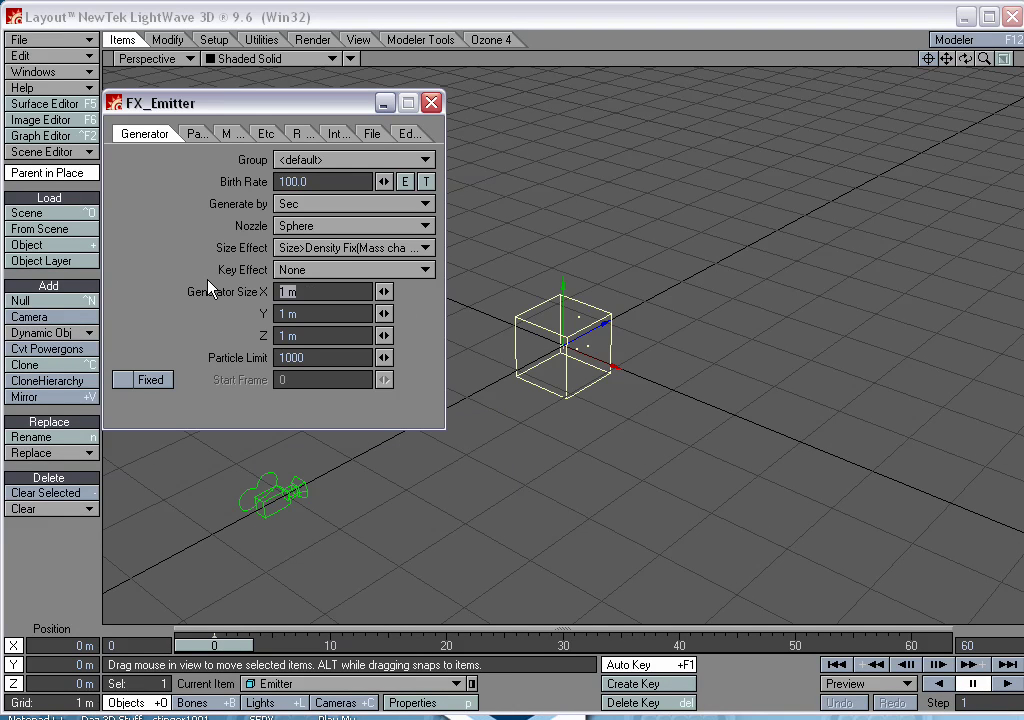
{"action": "type", "text": "200mm"}
{"action": "key", "text": "Tab"}
{"action": "type", "text": "200mm"}
{"action": "key", "text": "Tab"}
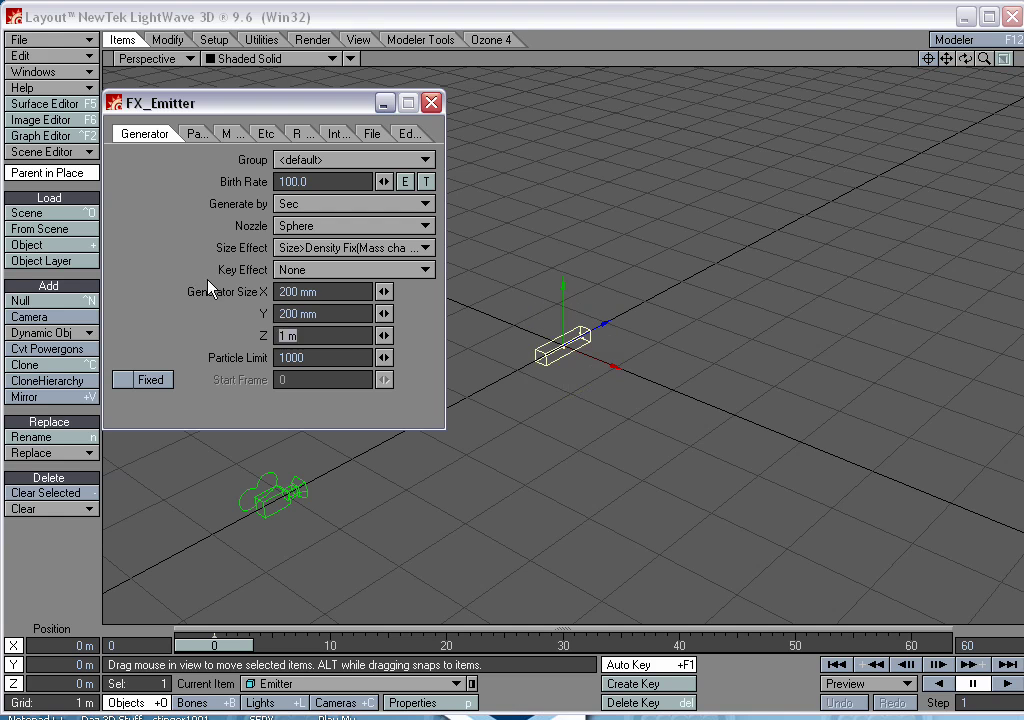
{"action": "type", "text": "200mm"}
{"action": "key", "text": "Return"}
Step: Set the emitter's birth rate to 1 particle per second
{"action": "double_click", "coordinate": [312, 182]}
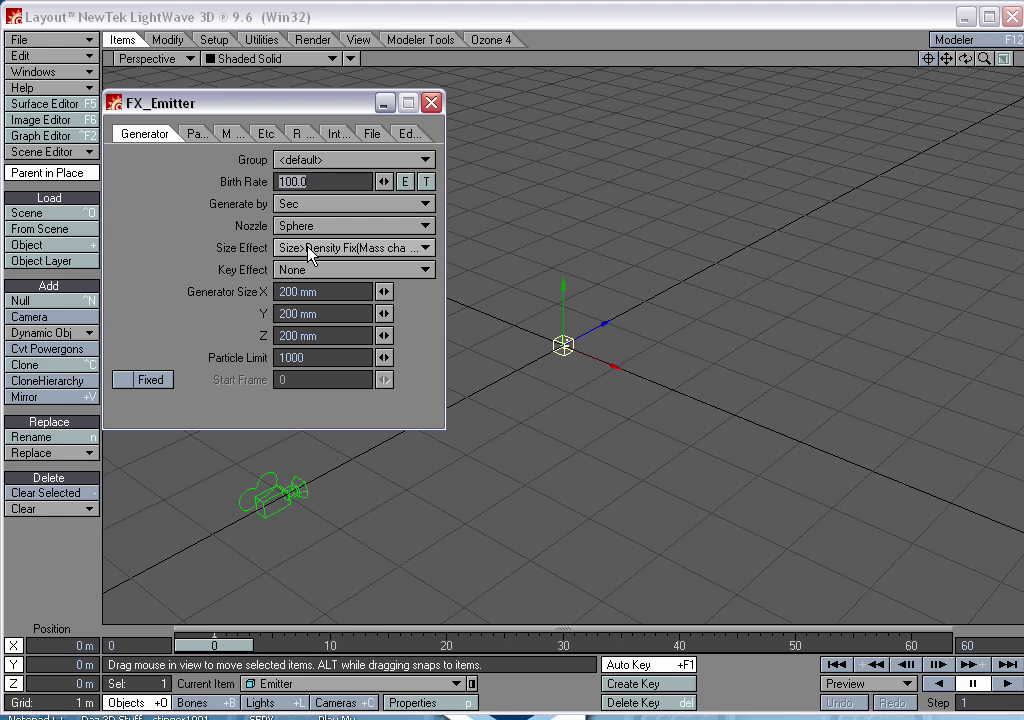
{"action": "type", "text": "1"}
{"action": "key", "text": "Return"}
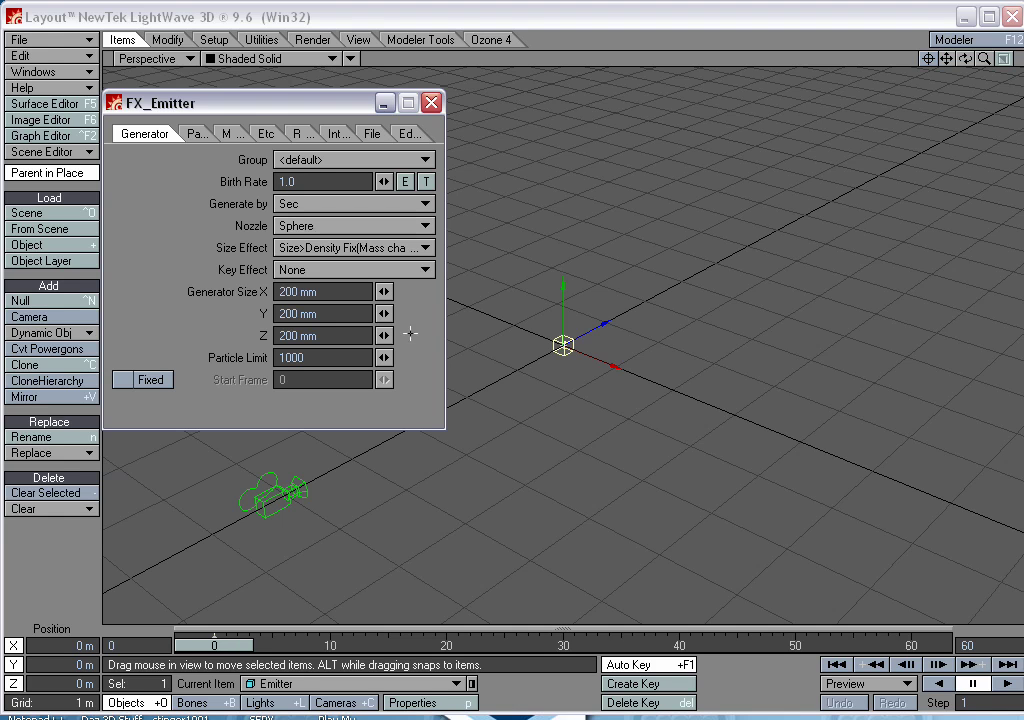
Step: Through the Camera View, move and rotate the camera to about X 6.72 m, Y 2.62 m, Z 7.8 m, aimed diagonally across the emitter's Z axis
{"action": "left_click", "coordinate": [298, 493]}
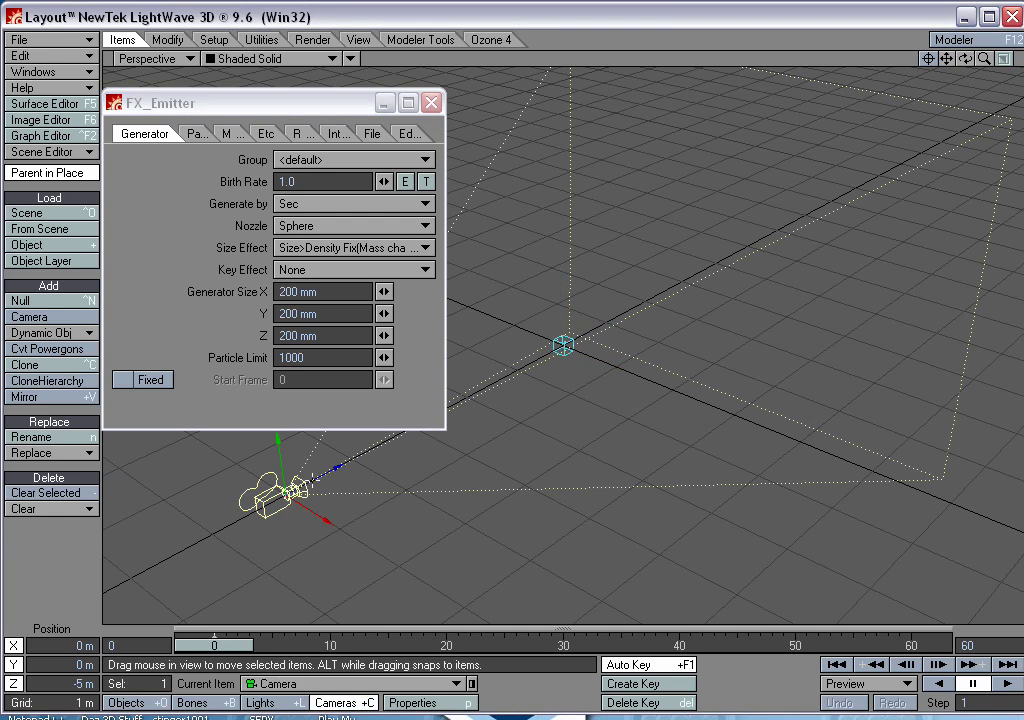
{"action": "key", "text": "6"}
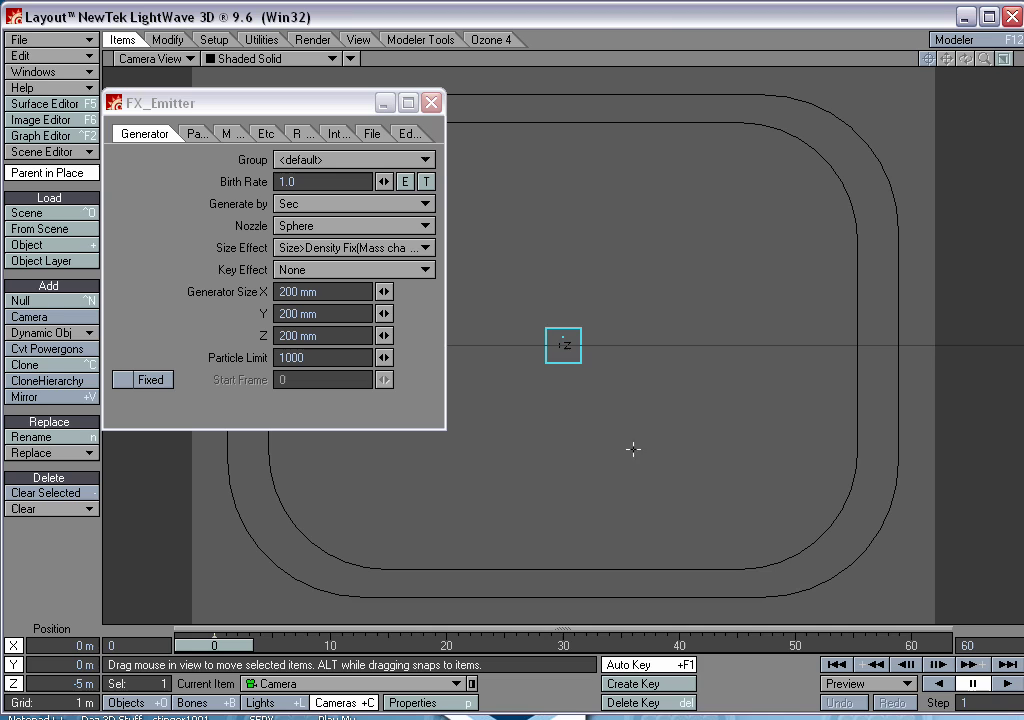
{"action": "left_click_drag", "start_coordinate": [617, 466], "coordinate": [1020, 82]}
{"action": "right_click_drag", "start_coordinate": [617, 466], "coordinate": [617, 70]}
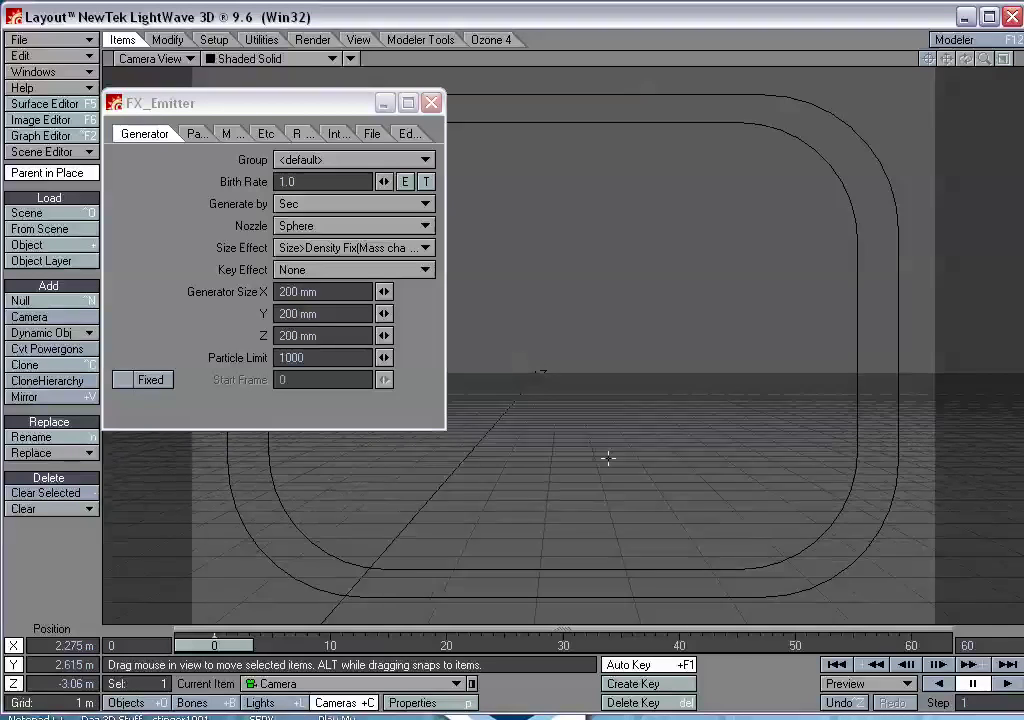
{"action": "key", "text": "y"}
{"action": "left_click_drag", "start_coordinate": [608, 457], "coordinate": [65, 577]}
{"action": "key", "text": "t"}
{"action": "left_click_drag", "start_coordinate": [608, 457], "coordinate": [295, 272]}
{"action": "key", "text": "y"}
{"action": "key", "text": "t"}
{"action": "left_click_drag", "start_coordinate": [600, 320], "coordinate": [713, 290]}
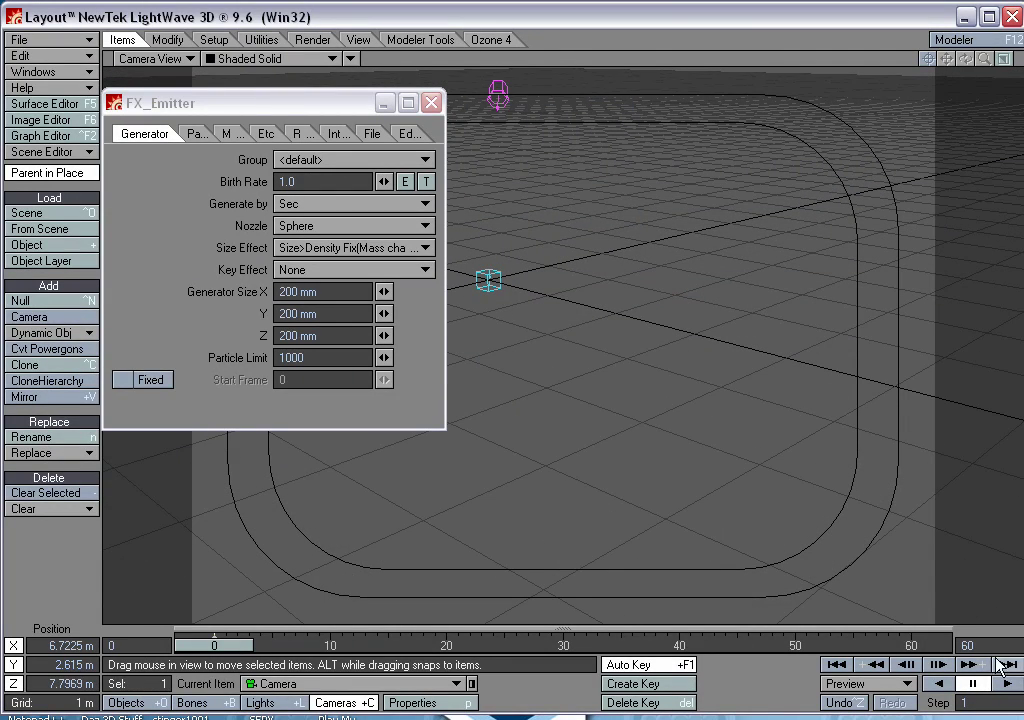
Step: Set the scene's last frame to 200 and scrub to frame 41 with the emitter selected
{"action": "type", "text": "200"}
{"action": "key", "text": "Return"}
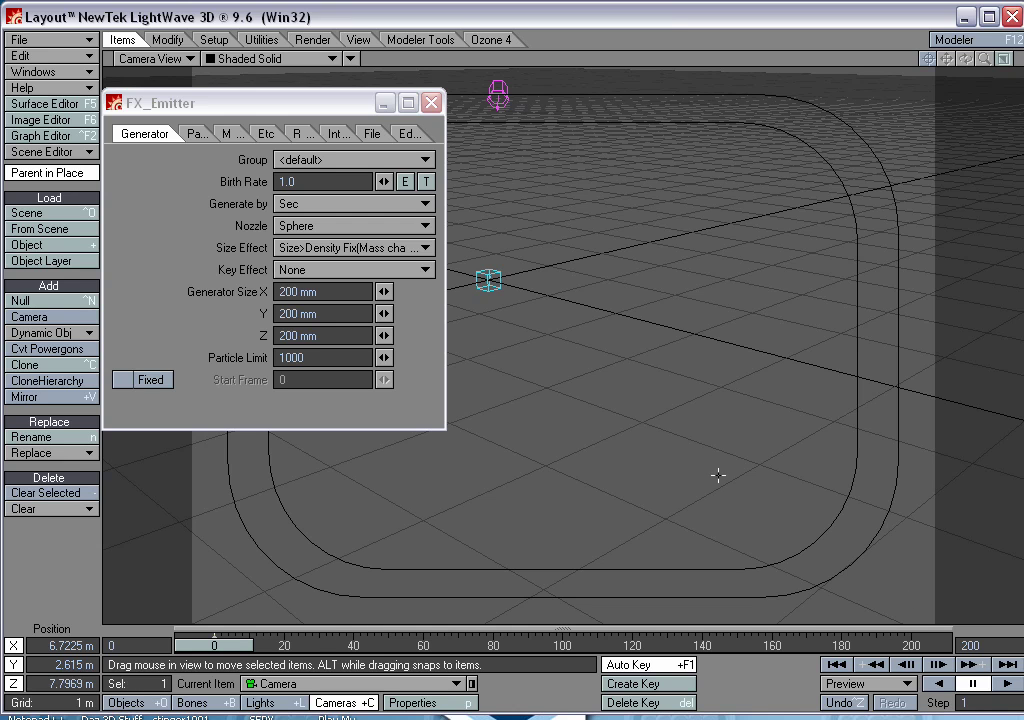
{"action": "key", "text": "shift+o"}
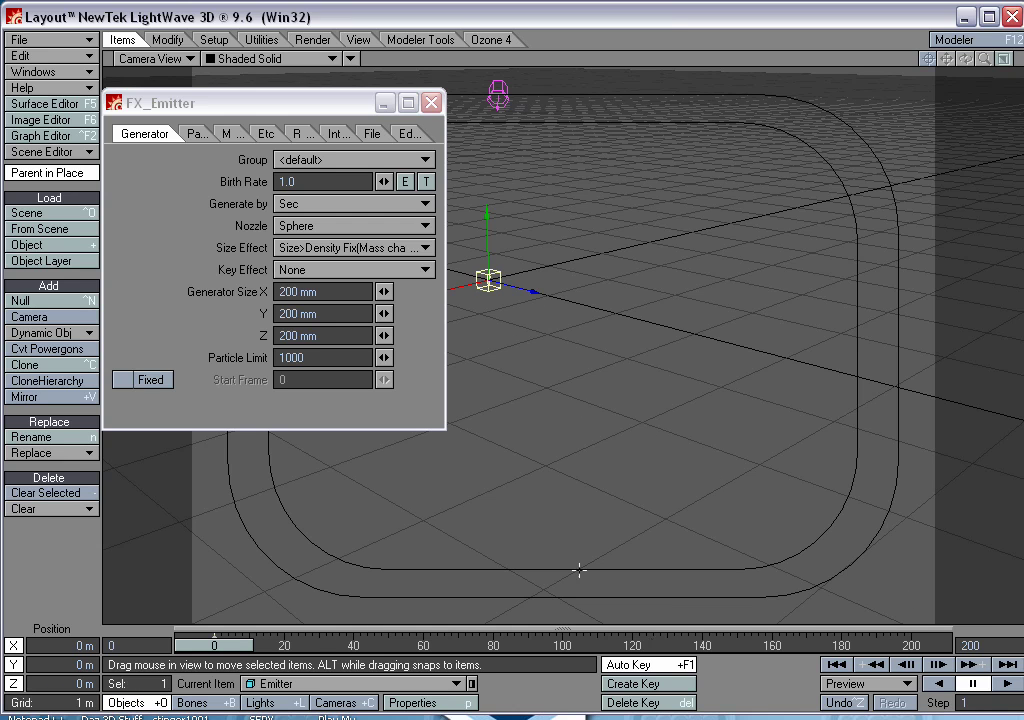
{"action": "left_click_drag", "start_coordinate": [233, 647], "coordinate": [317, 647]}
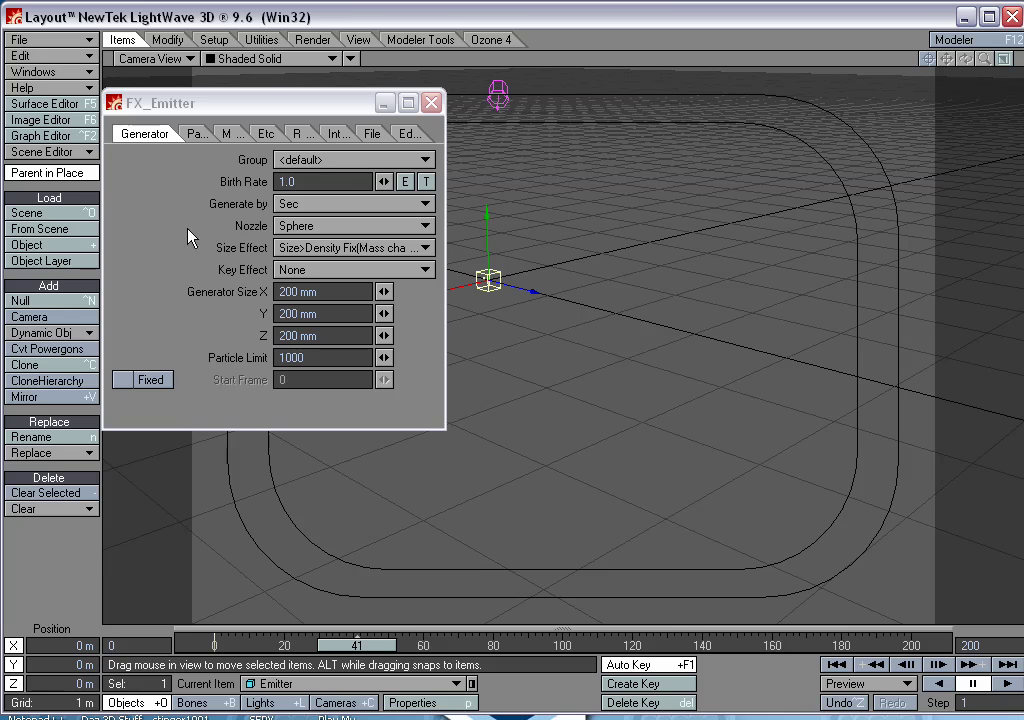
Step: Set the emitter's Z velocity to 10 m/s and scrub the timeline to frame 13 to check the particle's motion
{"action": "left_click", "coordinate": [232, 134]}
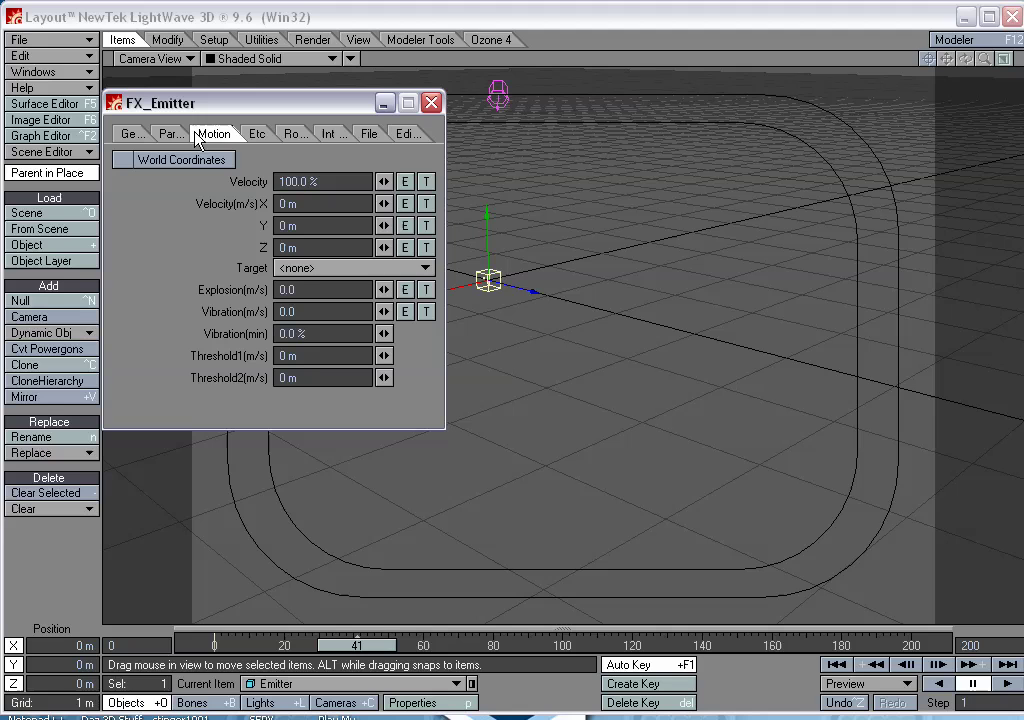
{"action": "left_click", "coordinate": [308, 248]}
{"action": "type", "text": "10"}
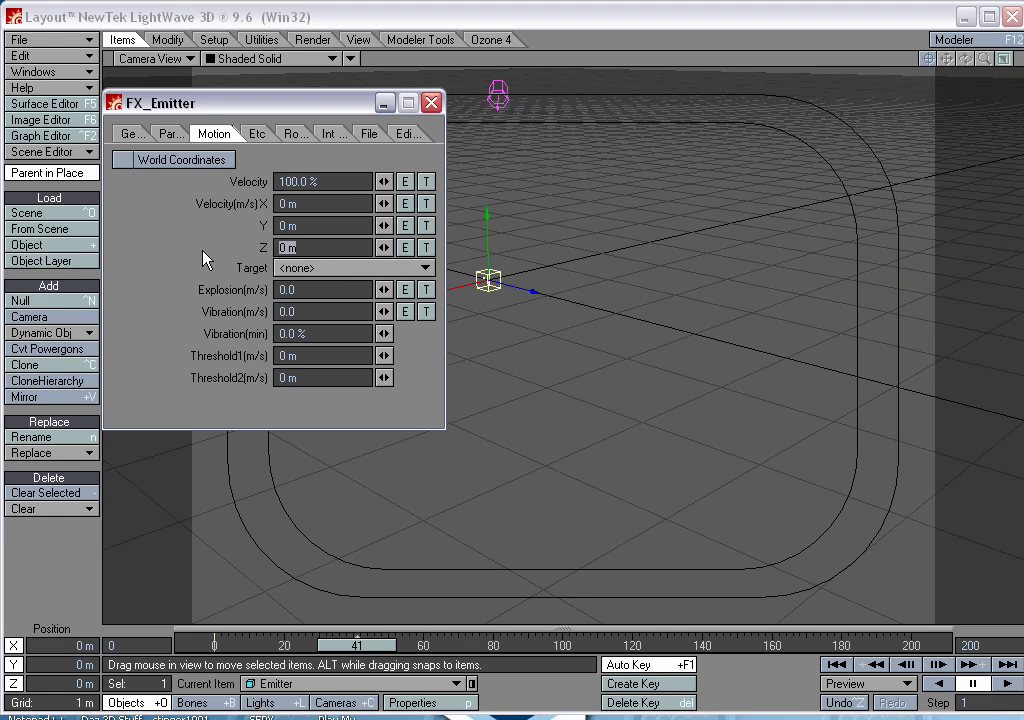
{"action": "key", "text": "Return"}
{"action": "left_click_drag", "start_coordinate": [368, 646], "coordinate": [267, 646]}
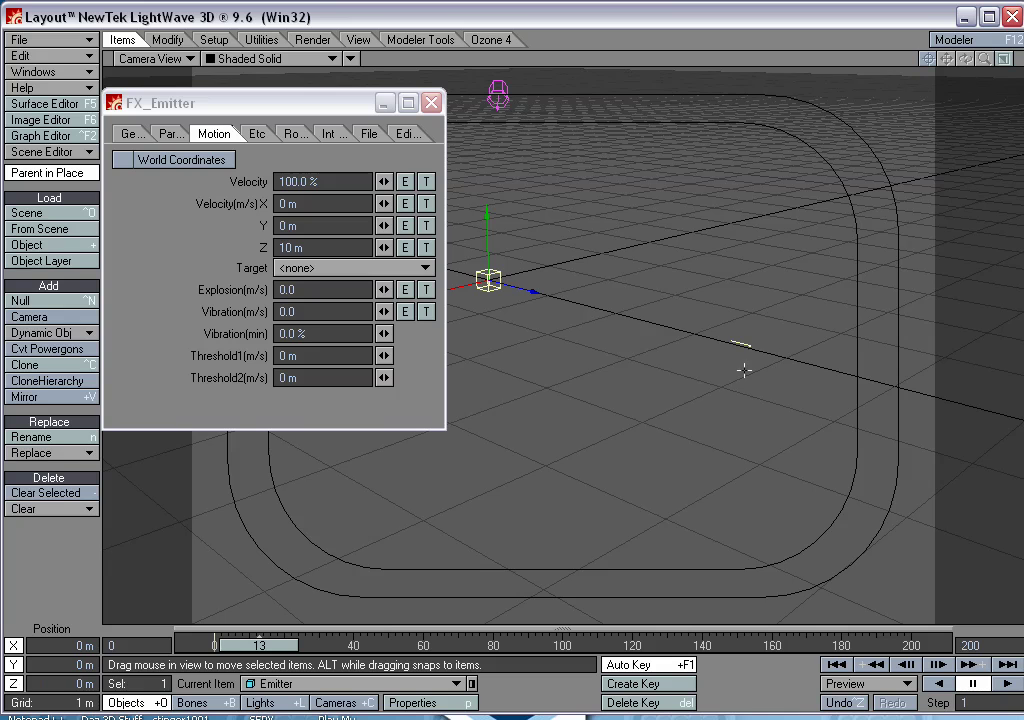
Step: Add the HyperVoxels 3.0 volumetric effect to the scene and activate it for the Emitter object
{"action": "key", "text": "ctrl+F7"}
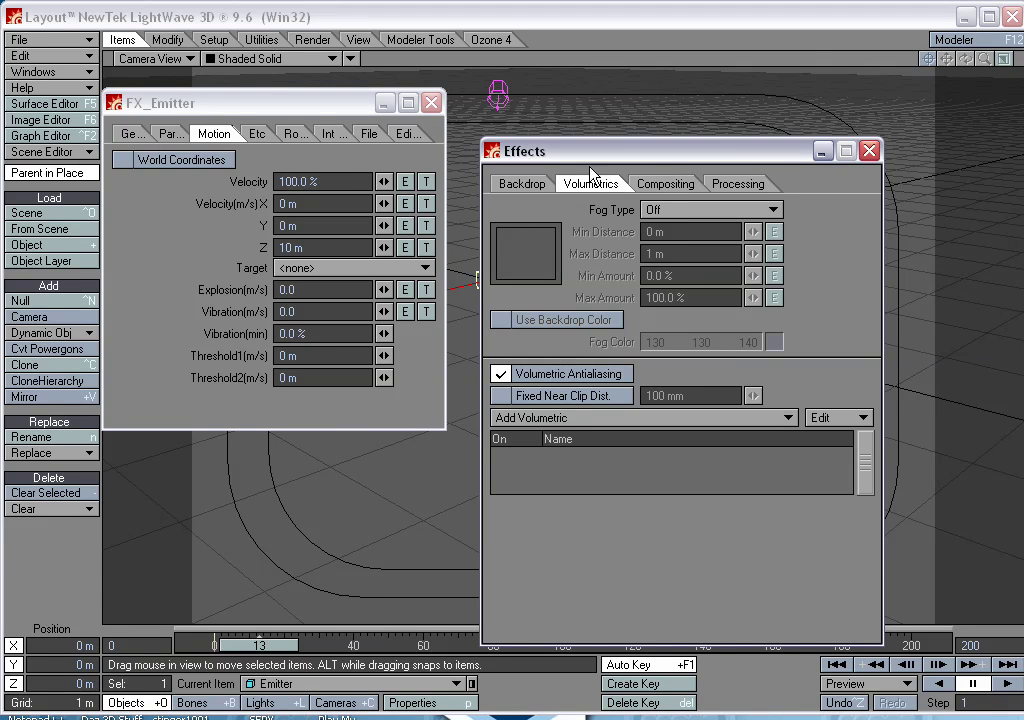
{"action": "left_click", "coordinate": [598, 418]}
{"action": "left_click", "coordinate": [596, 417]}
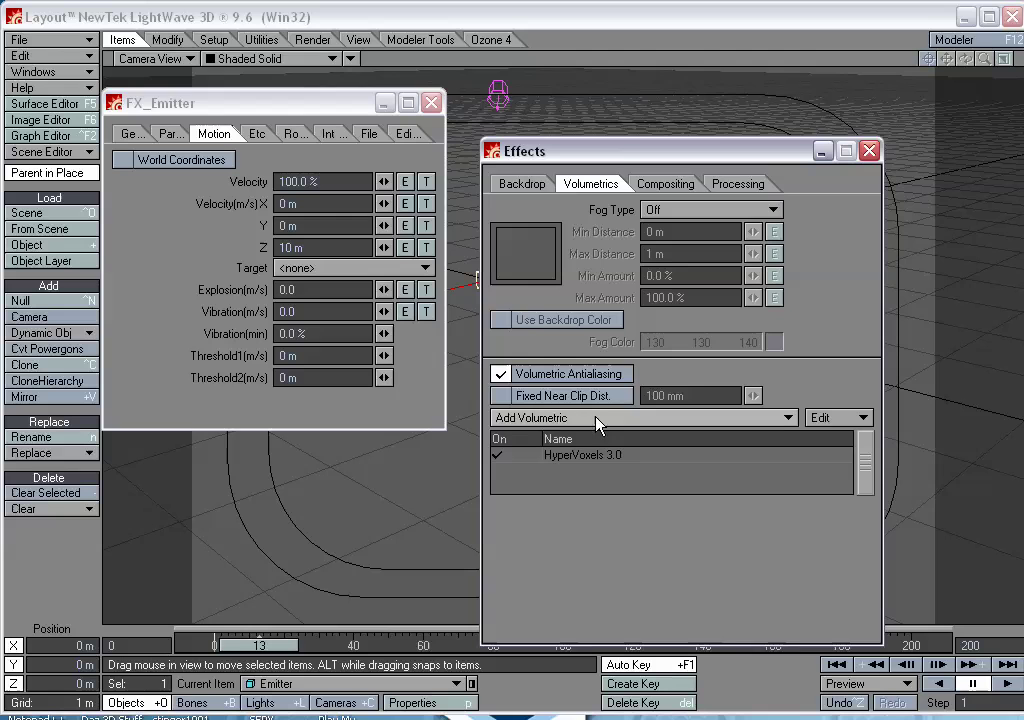
{"action": "double_click", "coordinate": [583, 456]}
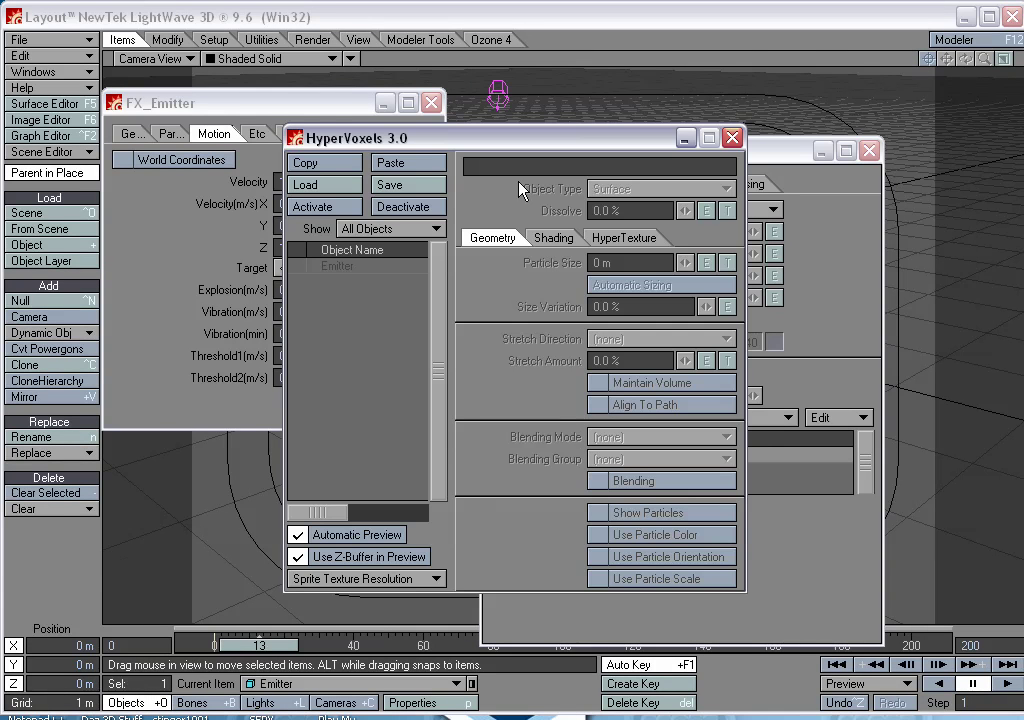
{"action": "double_click", "coordinate": [330, 266]}
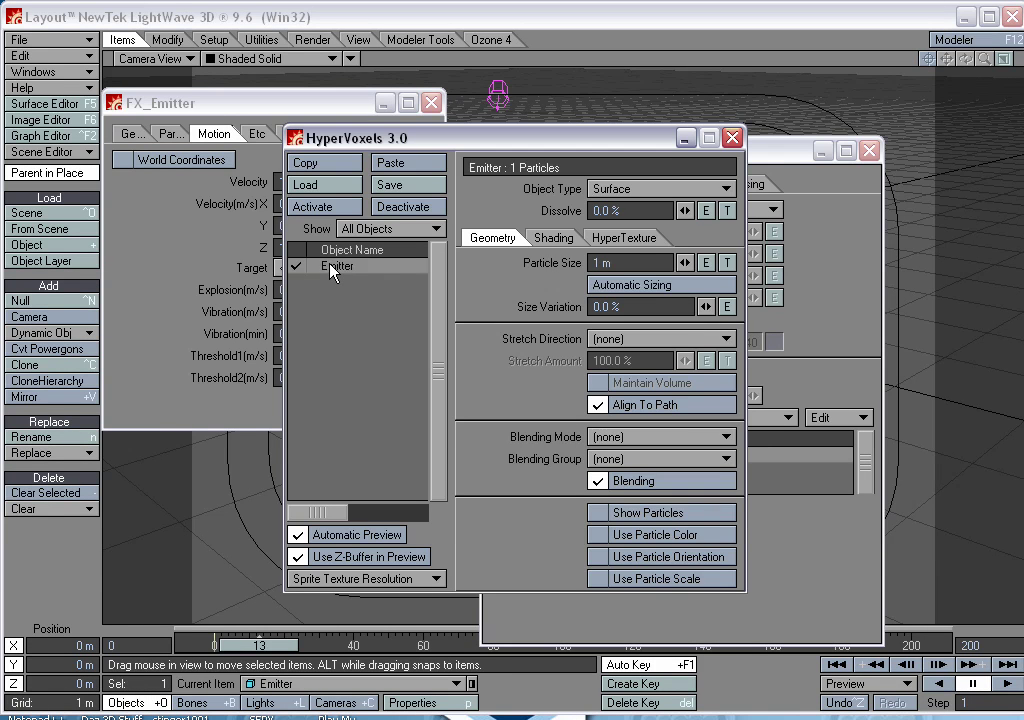
{"action": "left_click", "coordinate": [869, 150]}
{"action": "left_click_drag", "start_coordinate": [619, 145], "coordinate": [446, 180]}
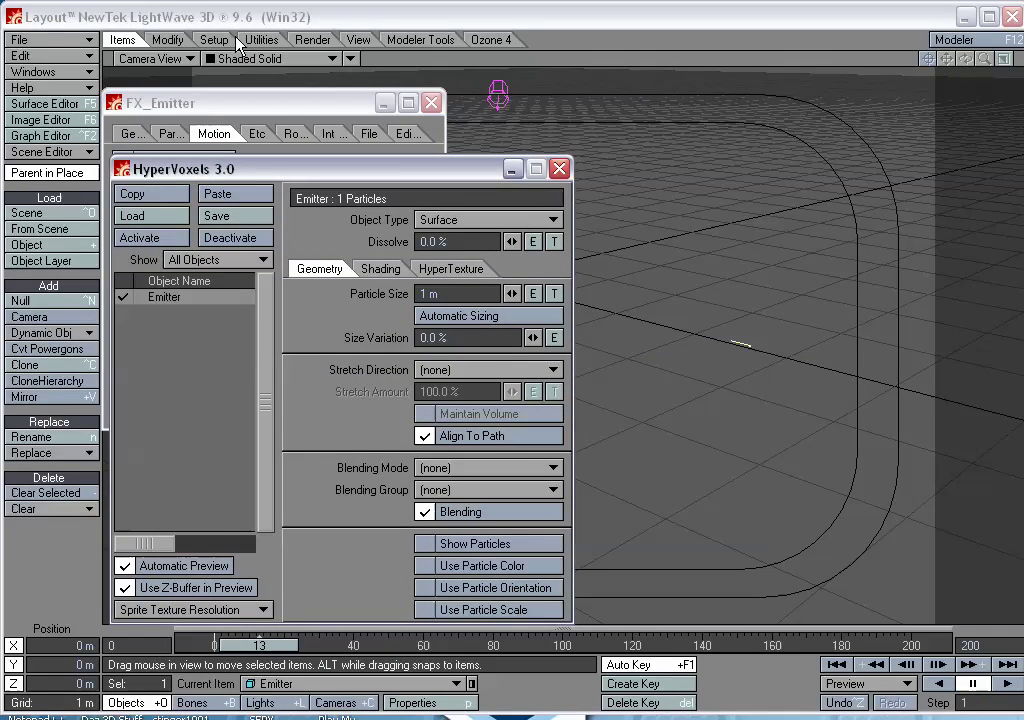
Step: Render frame 13 to check the emitter's default HyperVoxel surface
{"action": "left_click", "coordinate": [312, 41]}
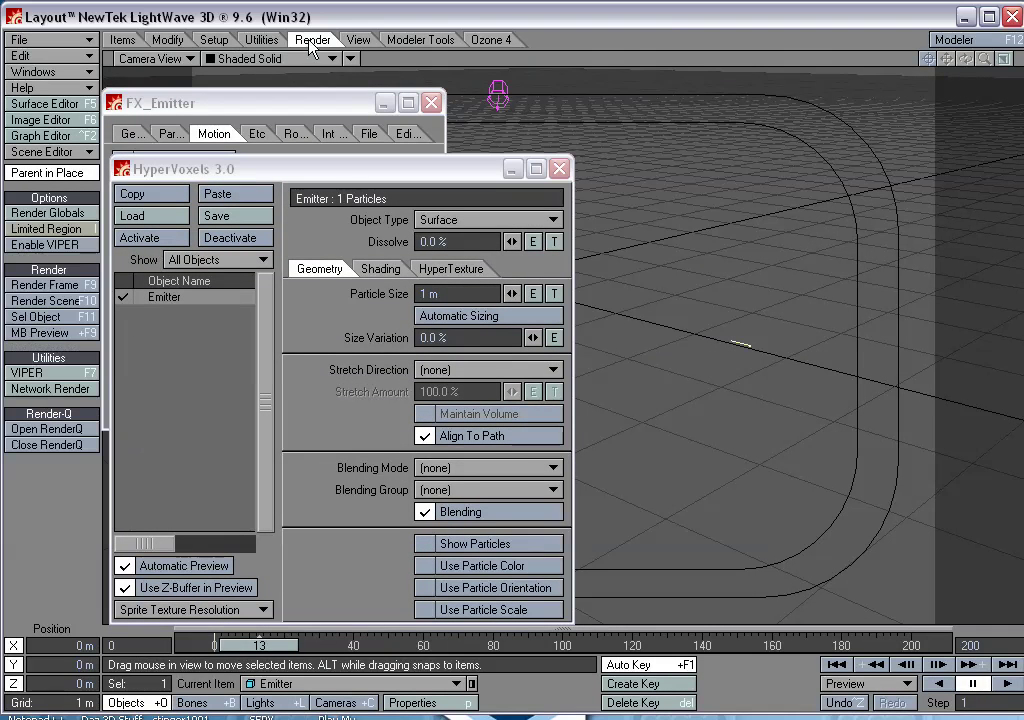
{"action": "left_click", "coordinate": [50, 285]}
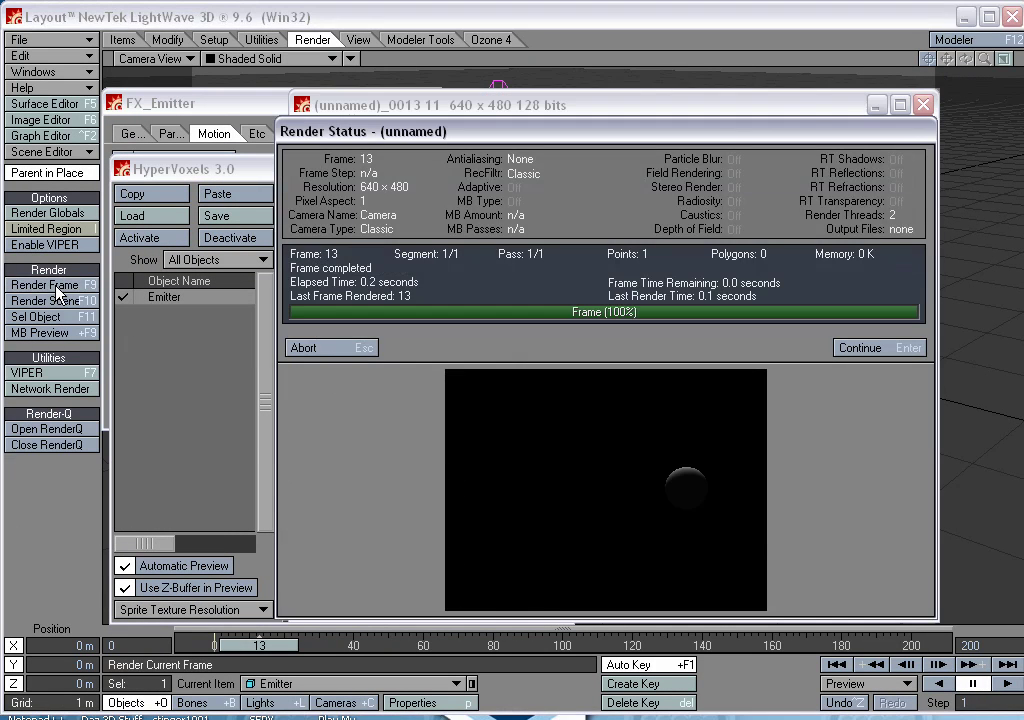
{"action": "left_click", "coordinate": [358, 350]}
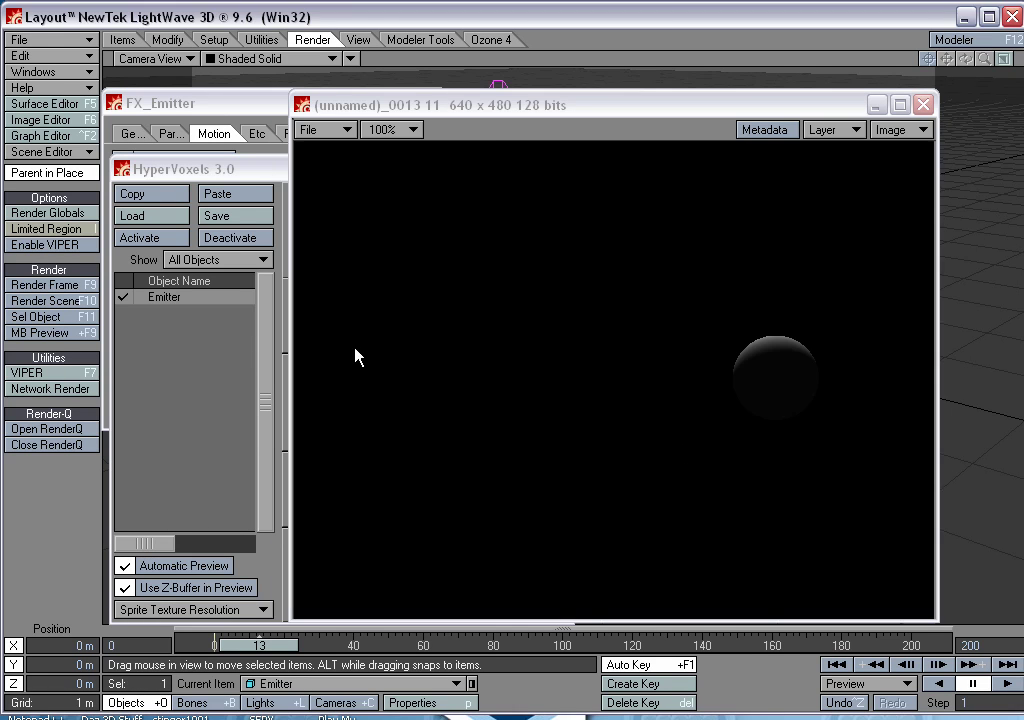
{"action": "left_click_drag", "start_coordinate": [518, 105], "coordinate": [565, 108]}
Step: Change the emitter's HyperVoxels object type to Sprite
{"action": "left_click", "coordinate": [293, 170]}
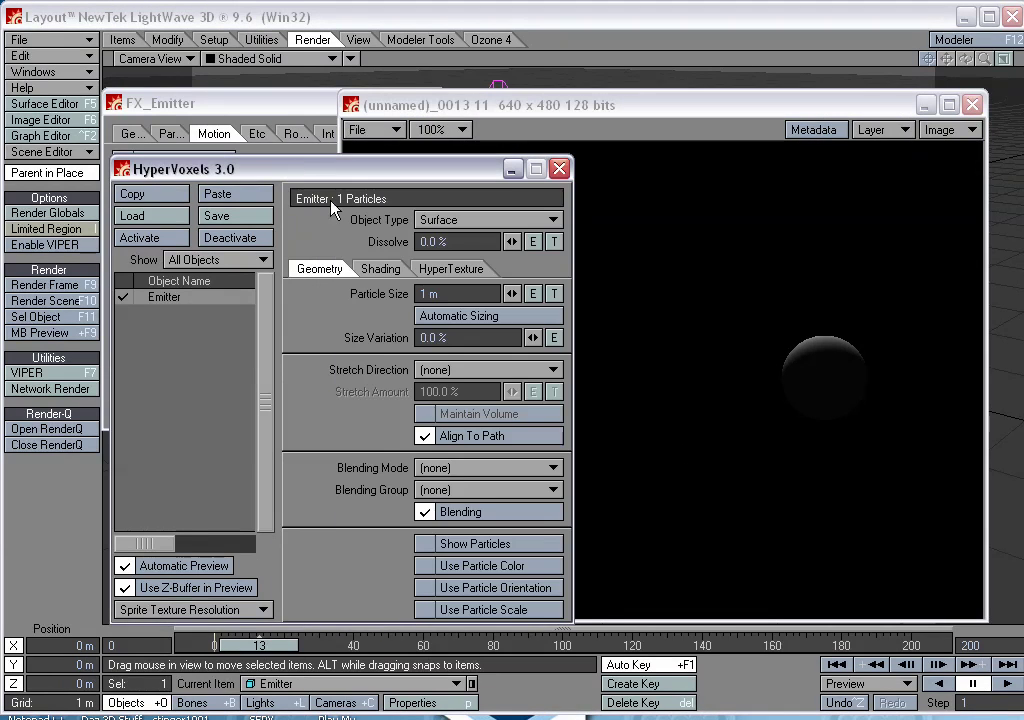
{"action": "left_click", "coordinate": [487, 221]}
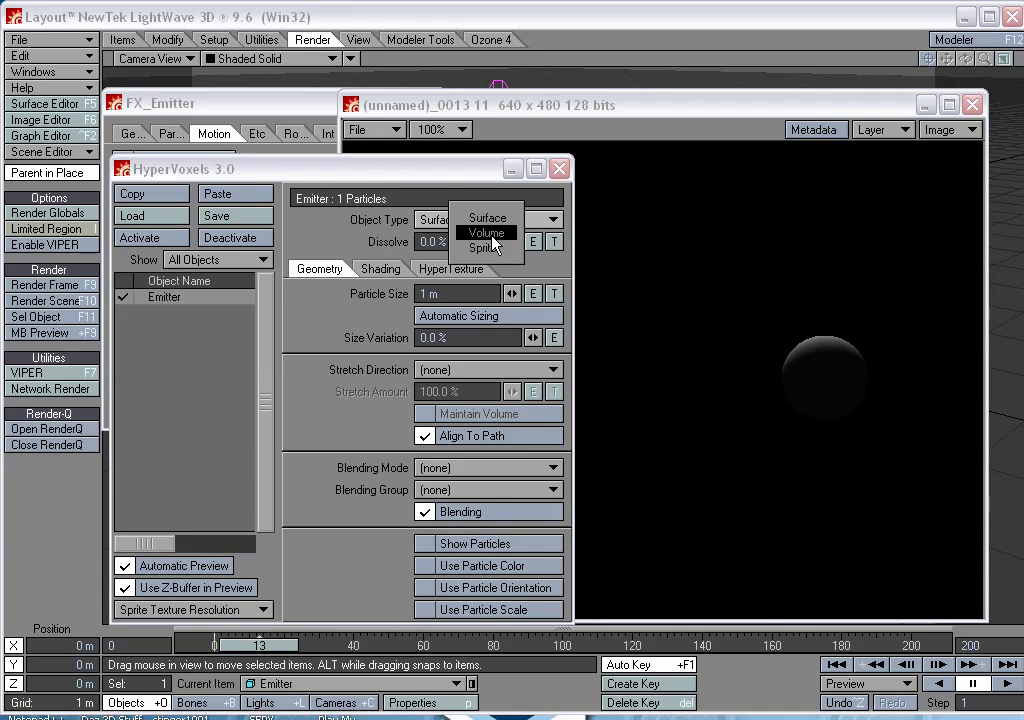
{"action": "left_click", "coordinate": [486, 249]}
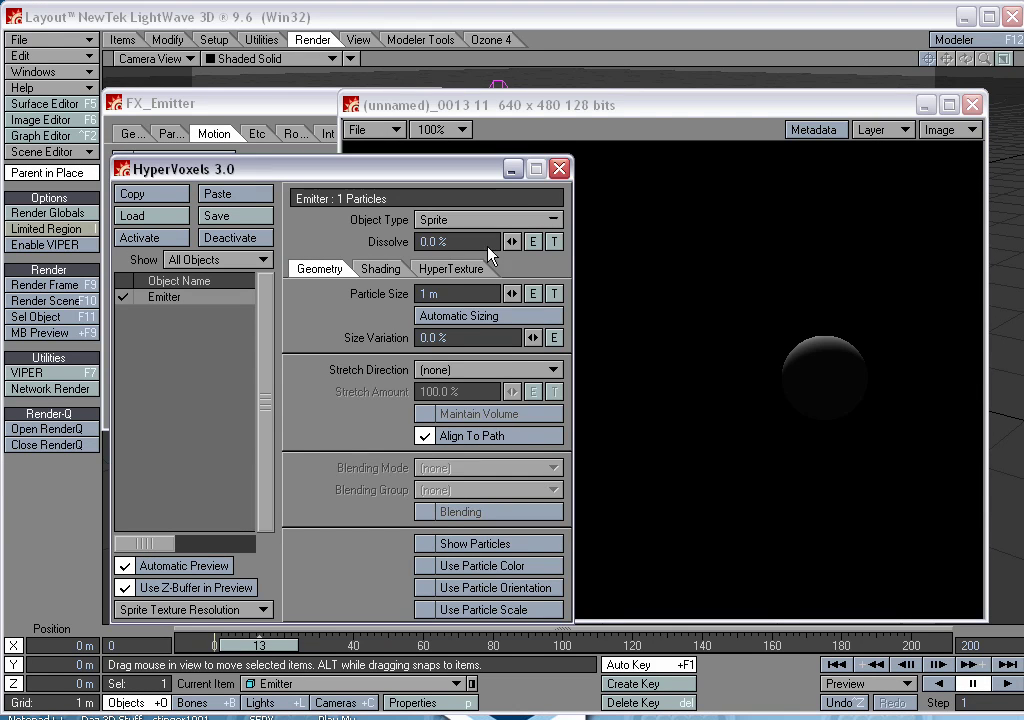
Step: Set the sprite's shading color to a fully saturated, bright red
{"action": "left_click", "coordinate": [380, 269]}
{"action": "double_click", "coordinate": [430, 313]}
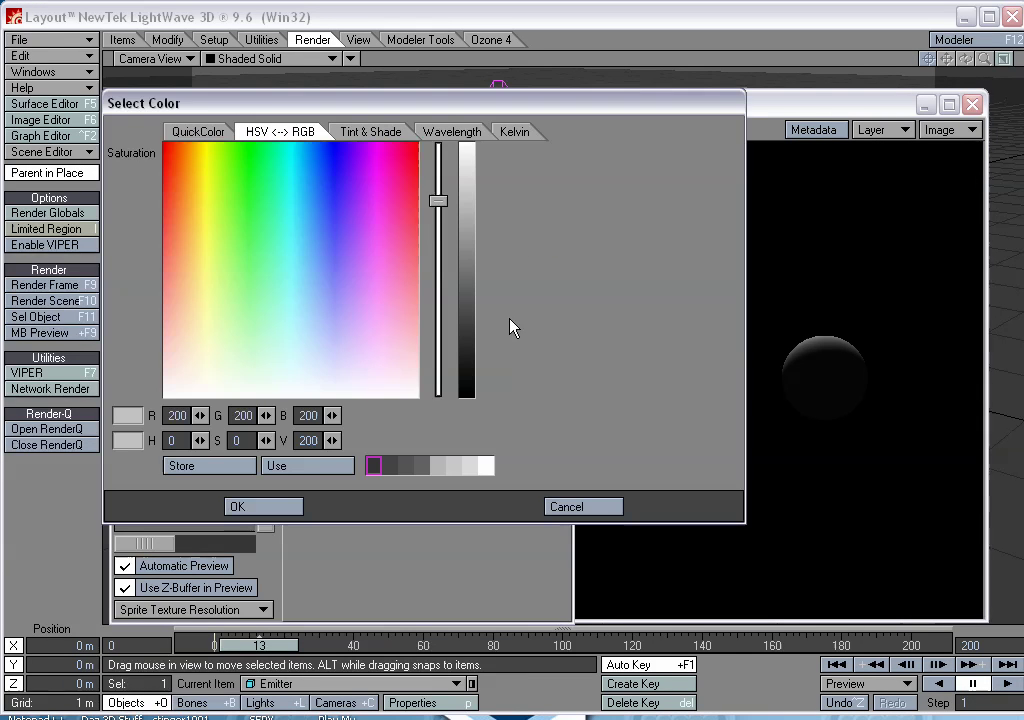
{"action": "left_click", "coordinate": [176, 160]}
{"action": "left_click_drag", "start_coordinate": [176, 160], "coordinate": [166, 146]}
{"action": "left_click_drag", "start_coordinate": [438, 201], "coordinate": [438, 150]}
{"action": "left_click", "coordinate": [284, 508]}
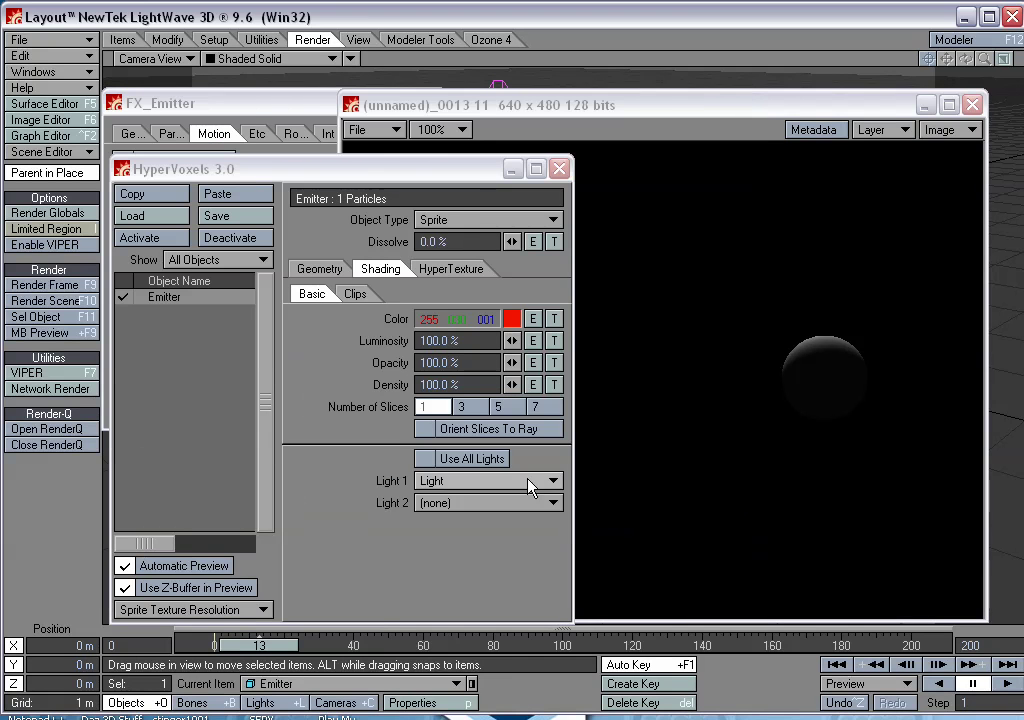
Step: Render frame 13 again to check the red sprite particle
{"action": "left_click", "coordinate": [972, 104]}
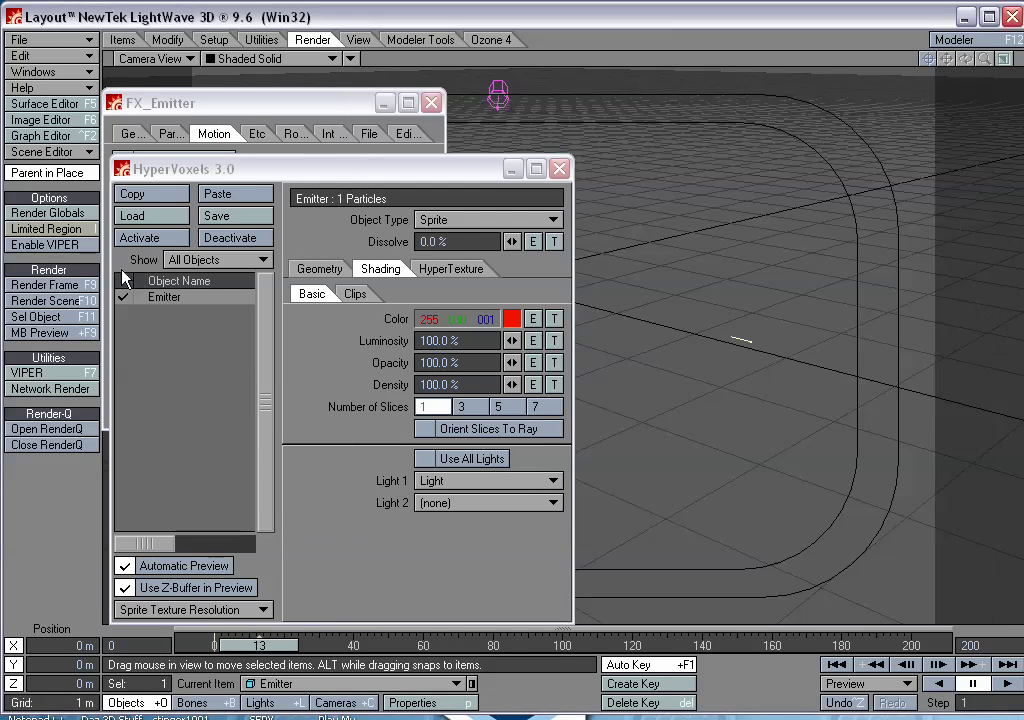
{"action": "left_click", "coordinate": [52, 285]}
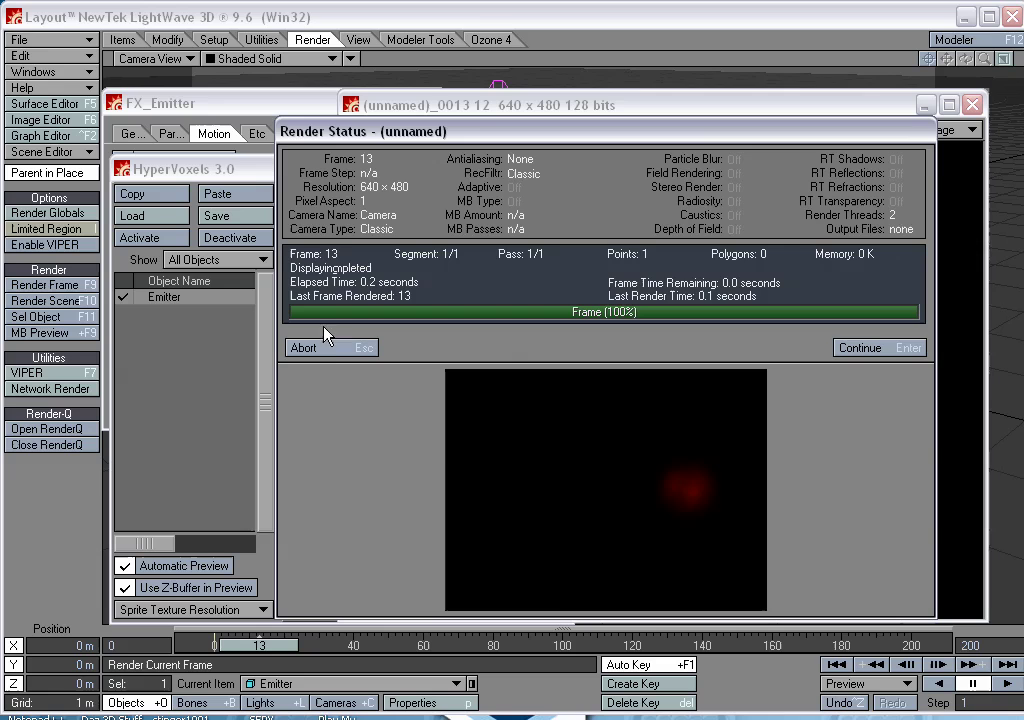
{"action": "left_click", "coordinate": [347, 354]}
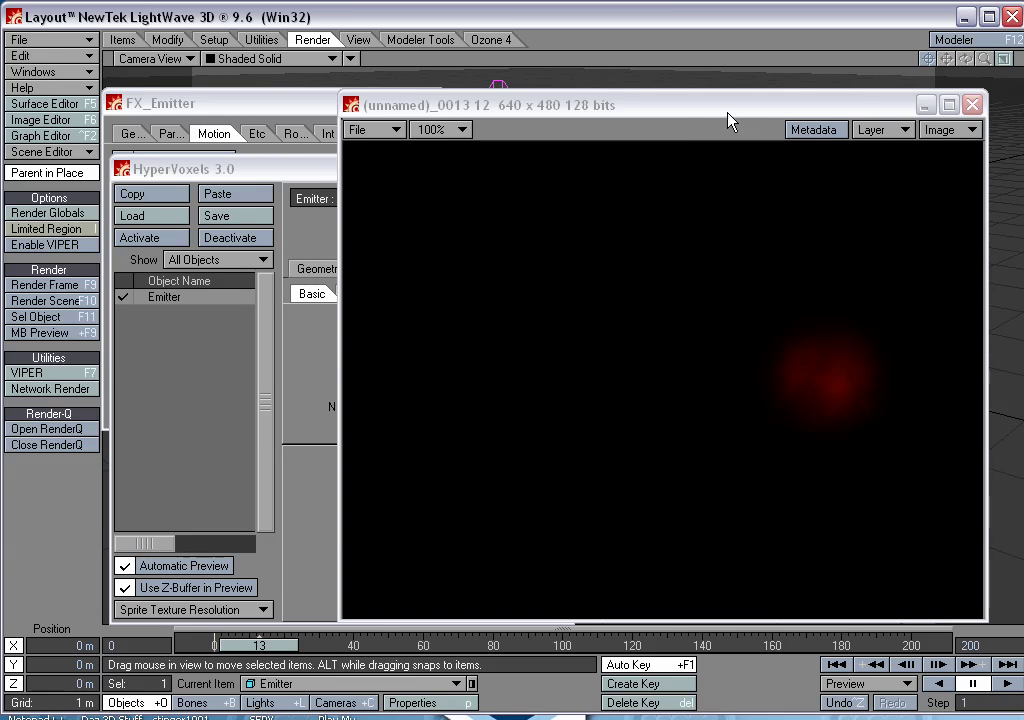
Step: Remove the Crumple texture from the emitter's HyperTexture settings by choosing (none)
{"action": "left_click", "coordinate": [318, 169]}
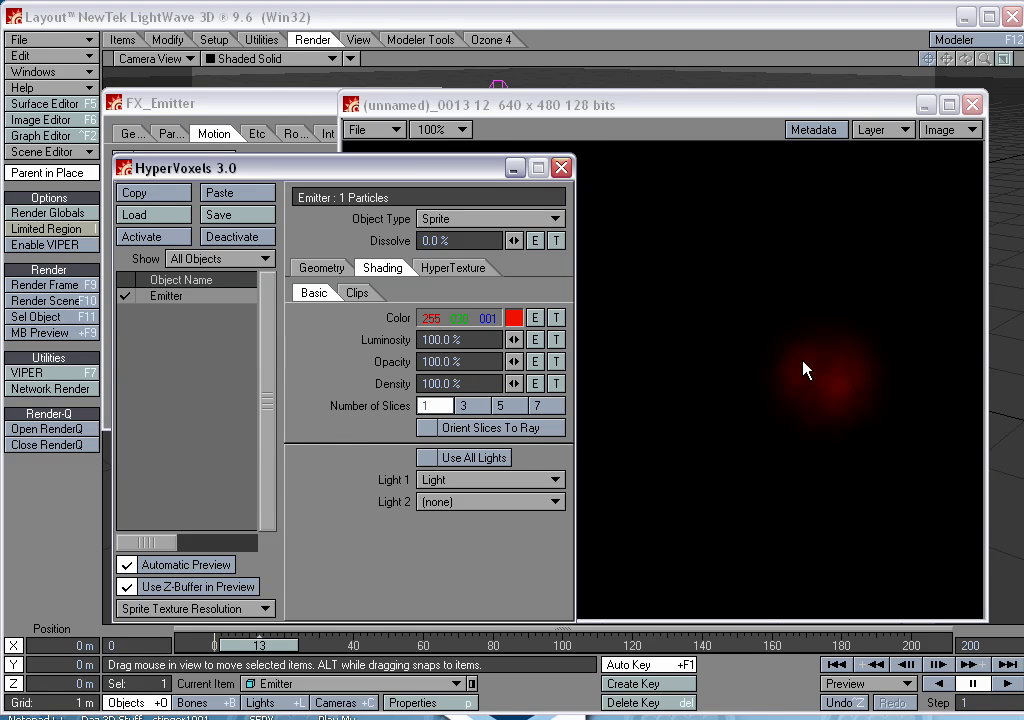
{"action": "left_click", "coordinate": [452, 268]}
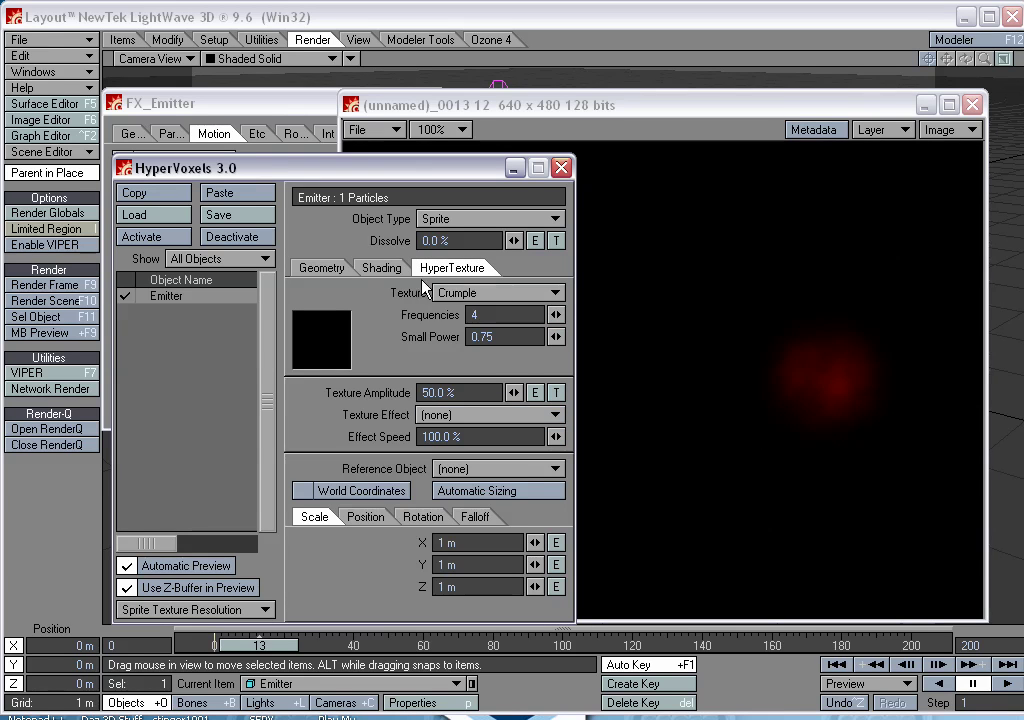
{"action": "left_click", "coordinate": [492, 295]}
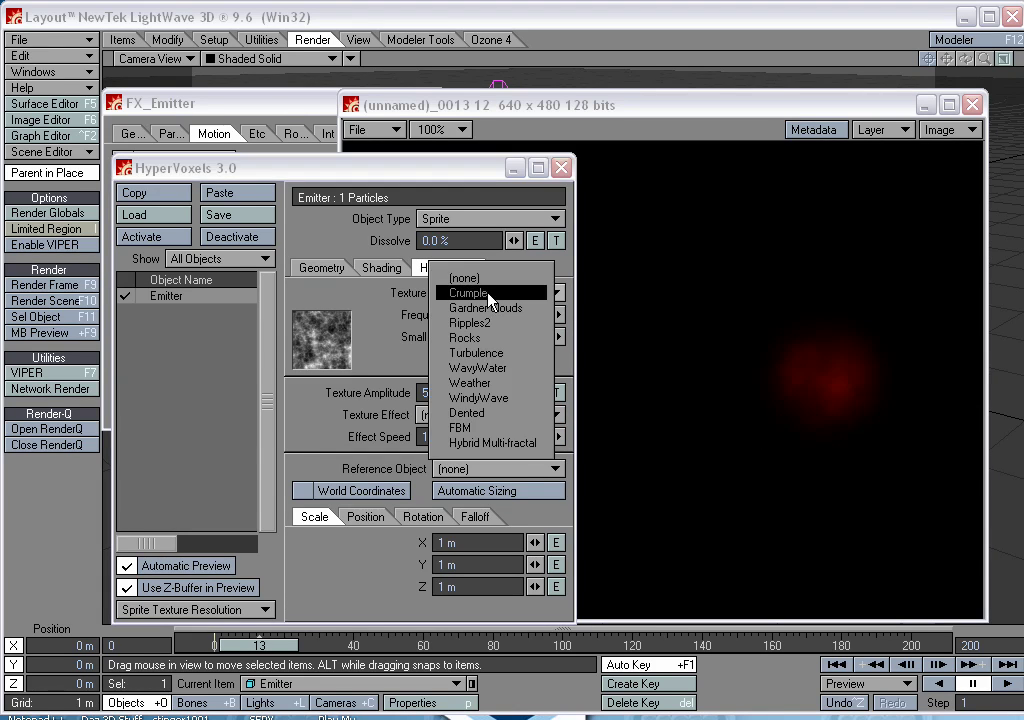
{"action": "left_click", "coordinate": [487, 281]}
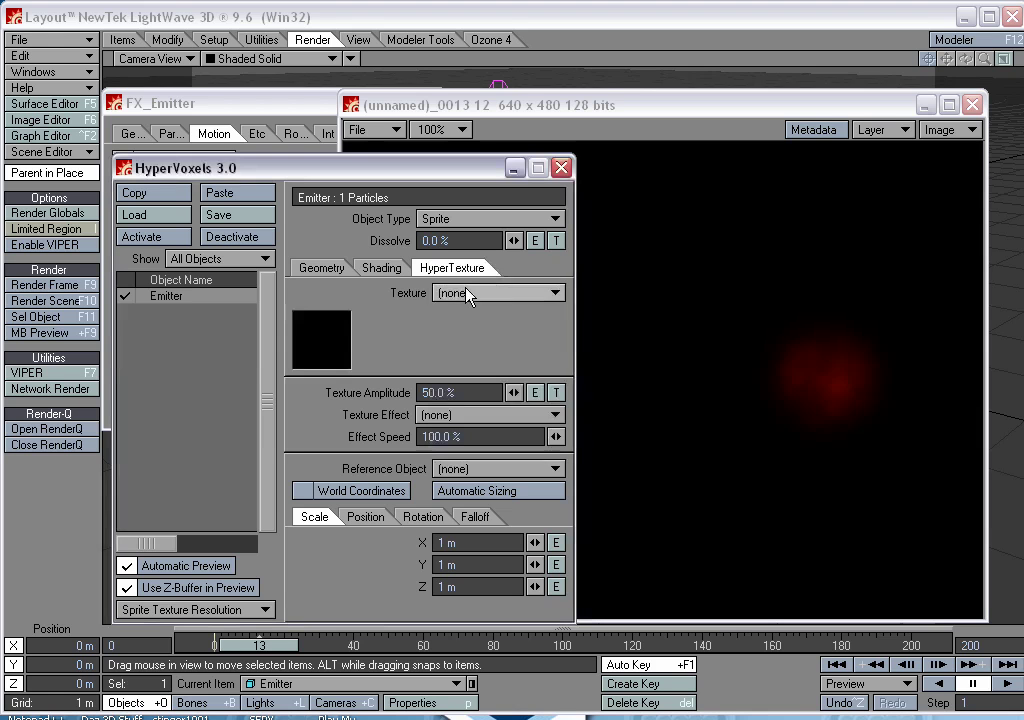
Step: Raise the sprite's luminosity to 250% in the HyperVoxels shading settings
{"action": "left_click", "coordinate": [378, 270]}
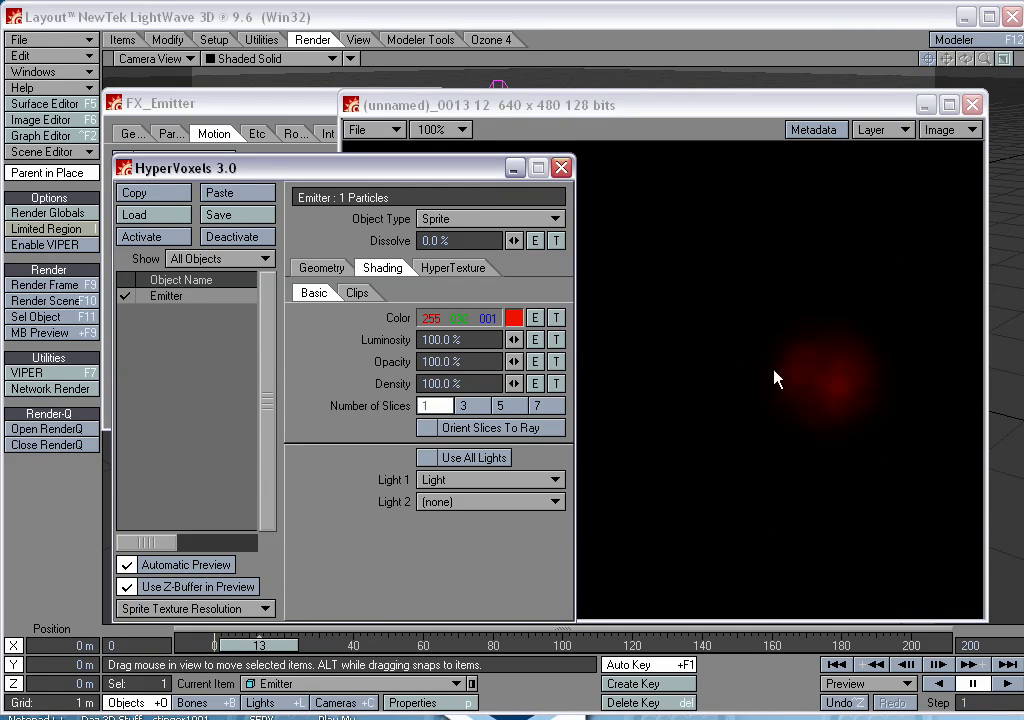
{"action": "left_click_drag", "start_coordinate": [466, 343], "coordinate": [361, 336]}
{"action": "type", "text": "250"}
Step: Set the HyperVoxels particle size to 0.2 m
{"action": "left_click", "coordinate": [322, 268]}
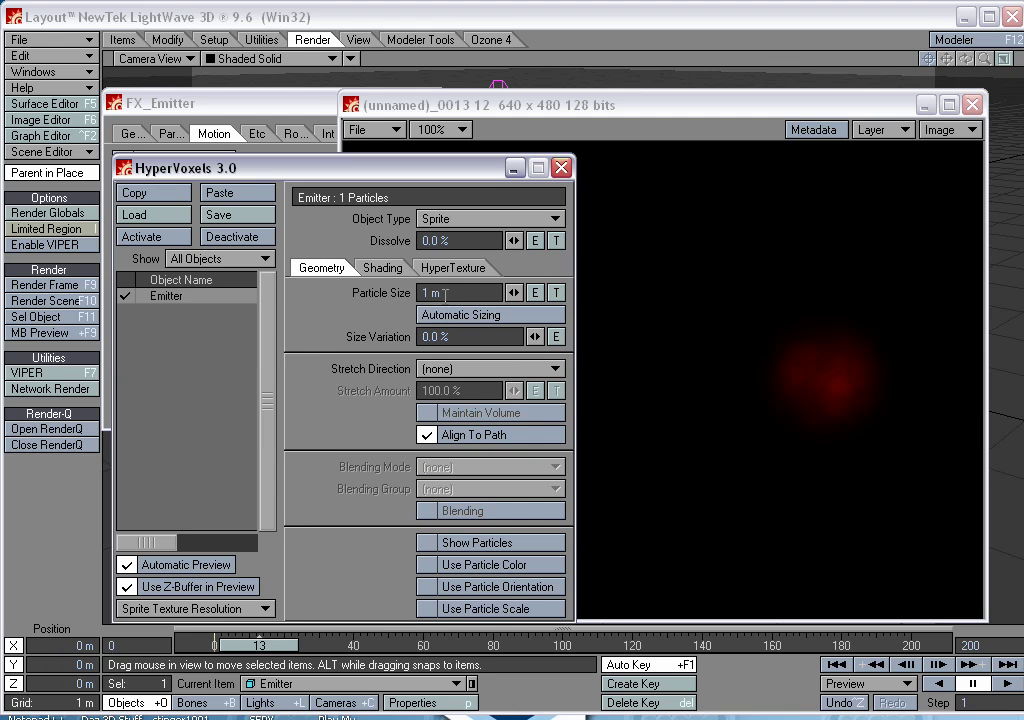
{"action": "left_click_drag", "start_coordinate": [443, 293], "coordinate": [365, 290]}
{"action": "type", "text": ".2"}
{"action": "key", "text": "Return"}
Step: Stretch the particle along its Velocity direction with a stretch amount of 150%
{"action": "left_click", "coordinate": [468, 370]}
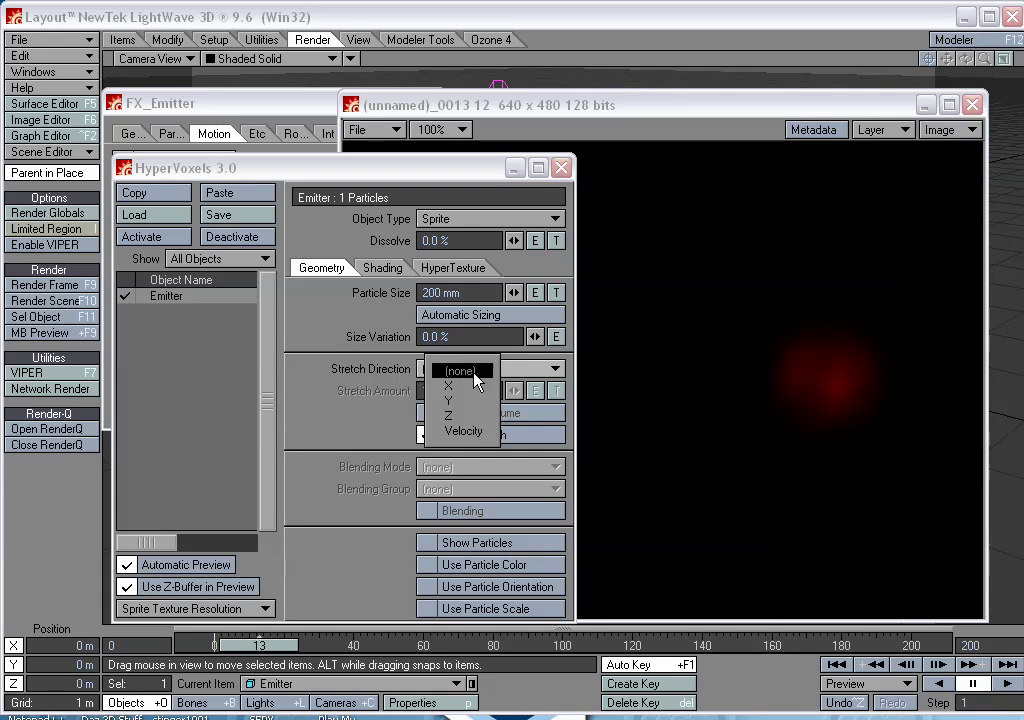
{"action": "left_click", "coordinate": [465, 431]}
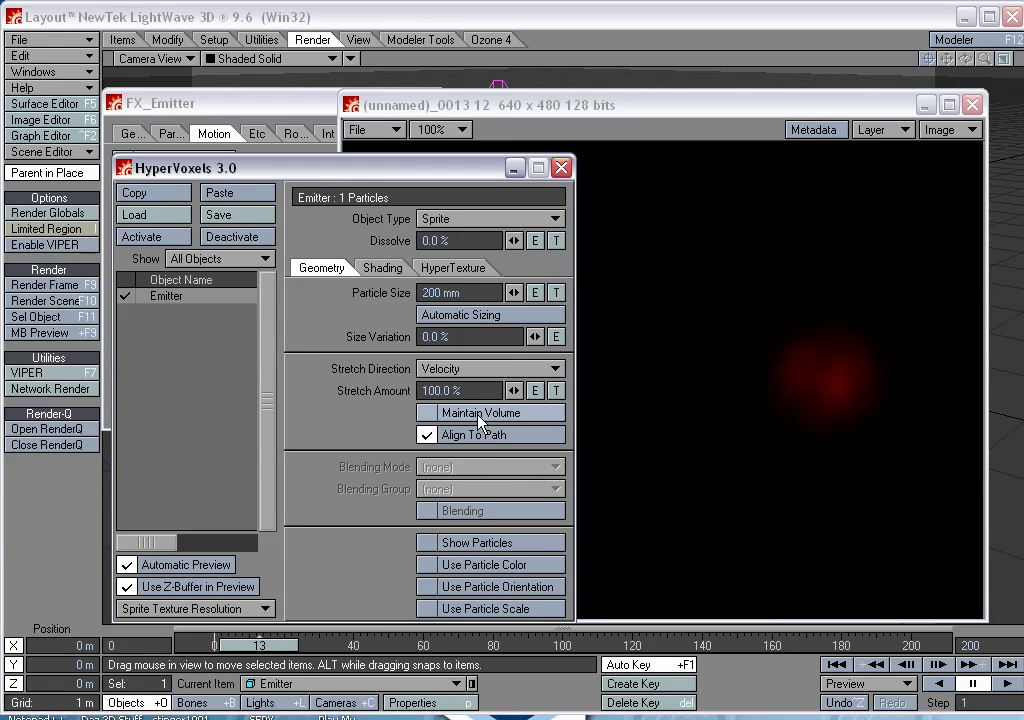
{"action": "left_click", "coordinate": [466, 391]}
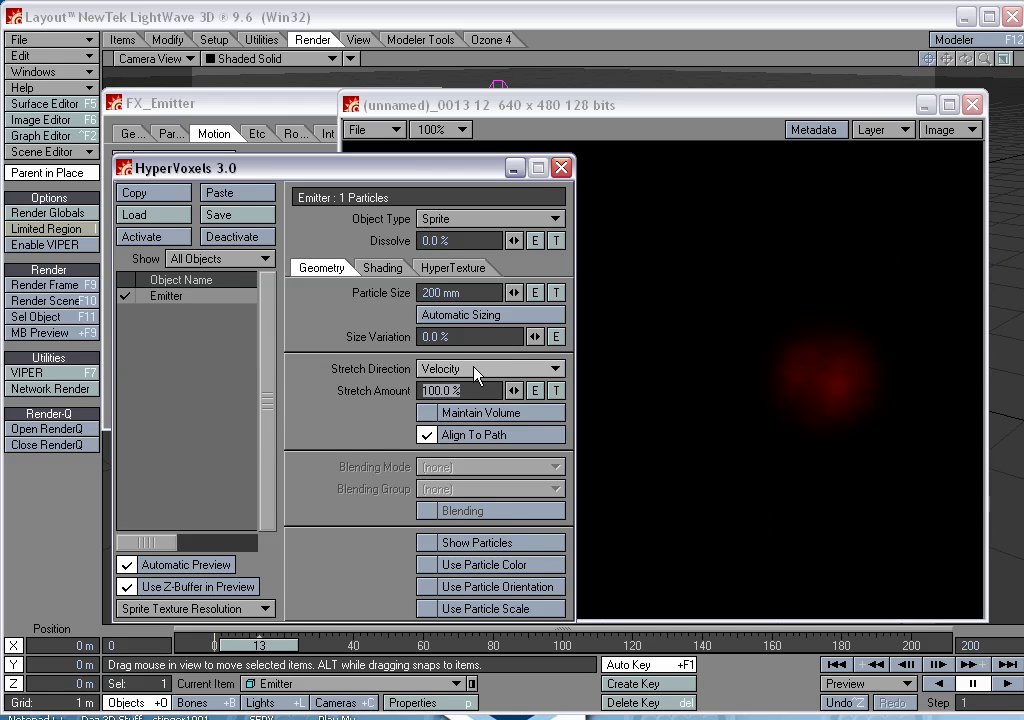
{"action": "type", "text": "150"}
Step: Close the HyperVoxels settings and render frame 13 to check the smaller, stretched beam particle
{"action": "left_click", "coordinate": [562, 167]}
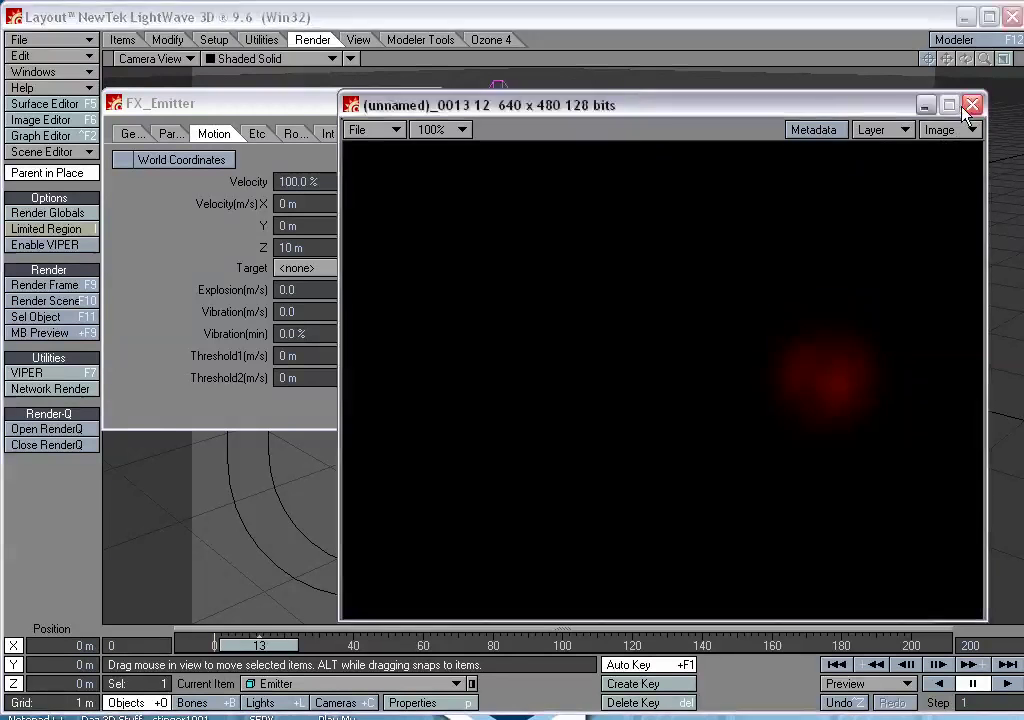
{"action": "left_click", "coordinate": [971, 105]}
{"action": "left_click", "coordinate": [54, 287]}
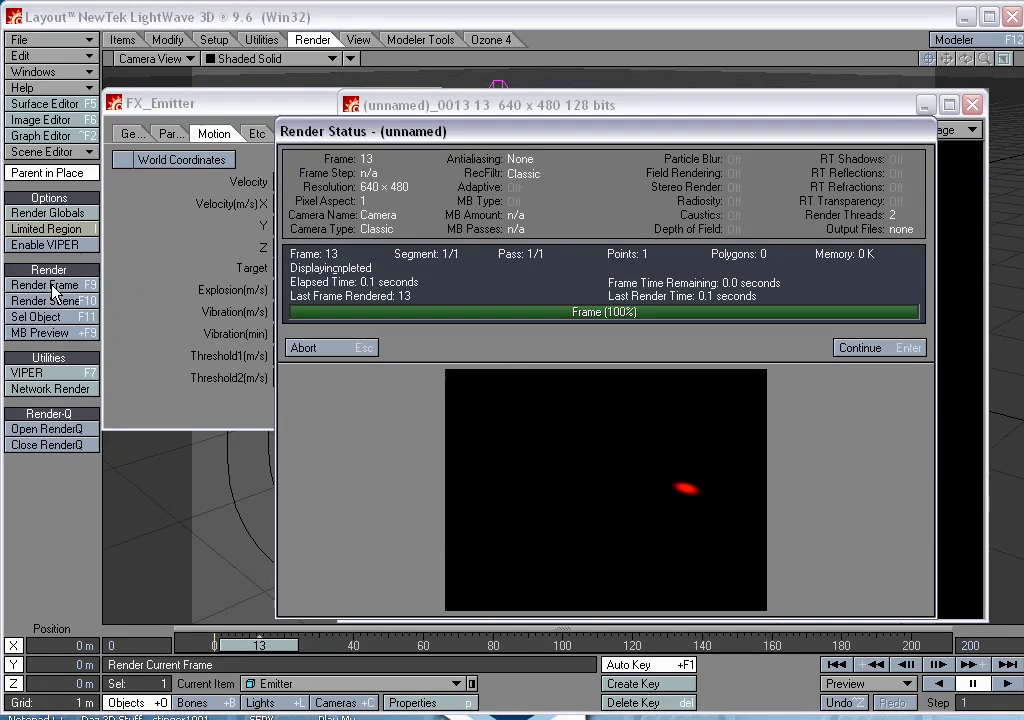
{"action": "left_click", "coordinate": [345, 348]}
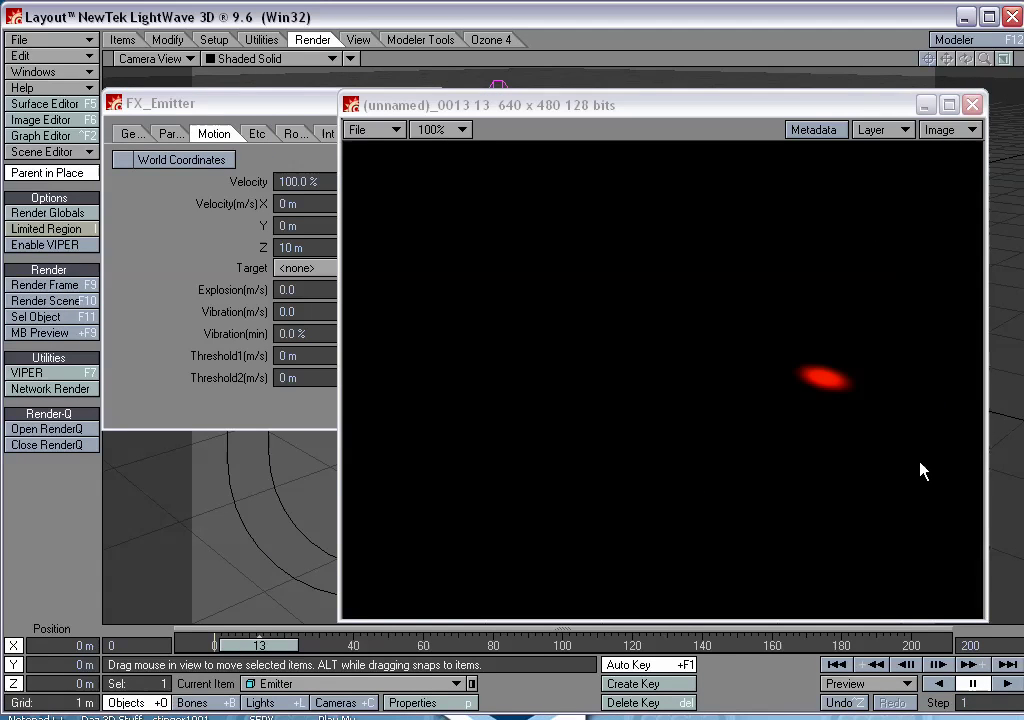
{"action": "left_click", "coordinate": [973, 105]}
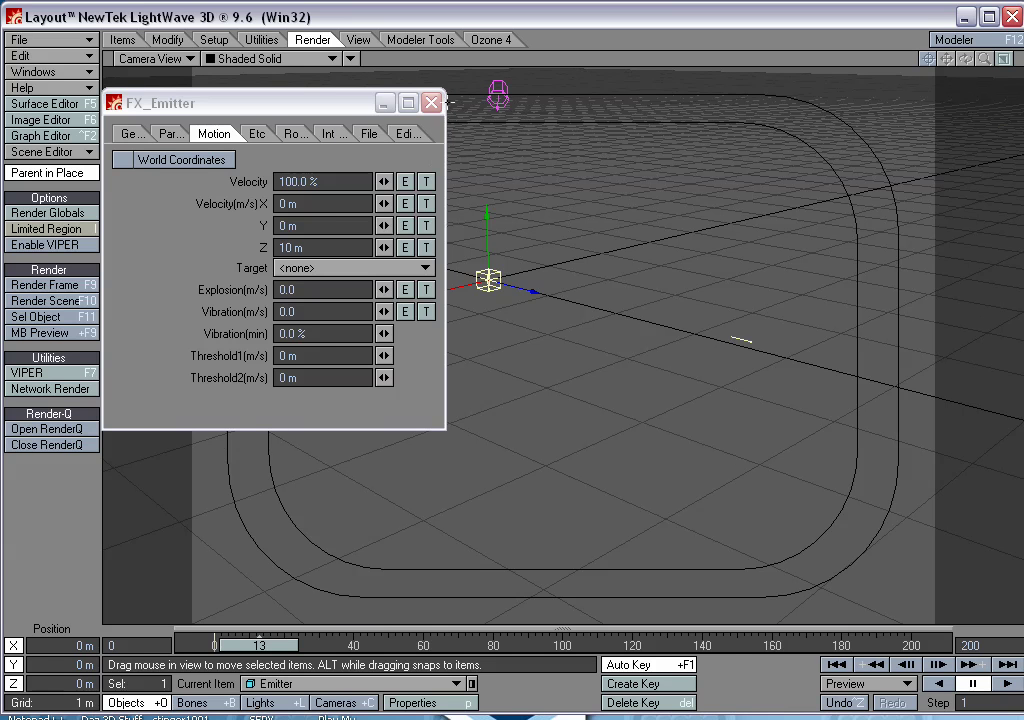
Step: Close the emitter settings and set the camera's antialiasing to PLD 4-Pass with the Mitchell reconstruction filter
{"action": "left_click", "coordinate": [431, 102]}
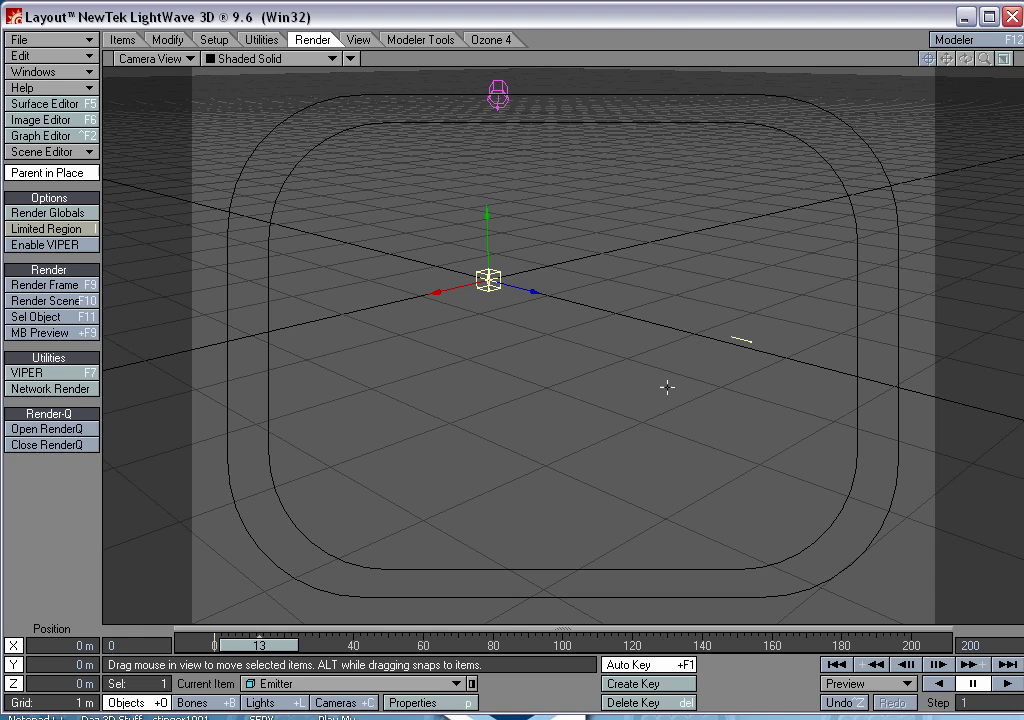
{"action": "key", "text": "shift+c"}
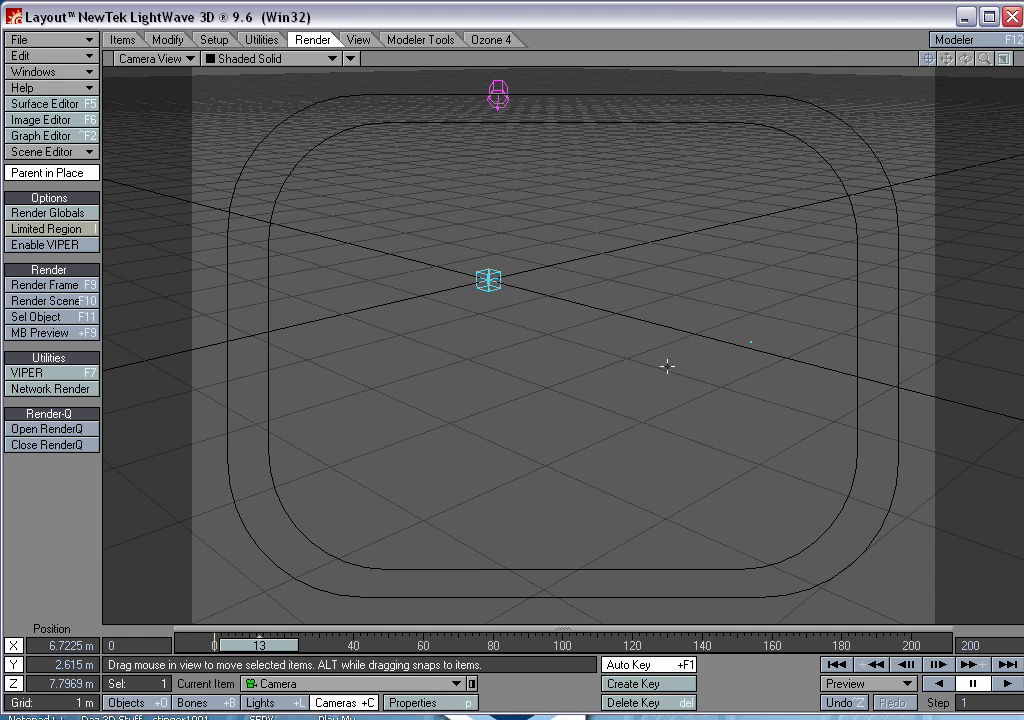
{"action": "key", "text": "p"}
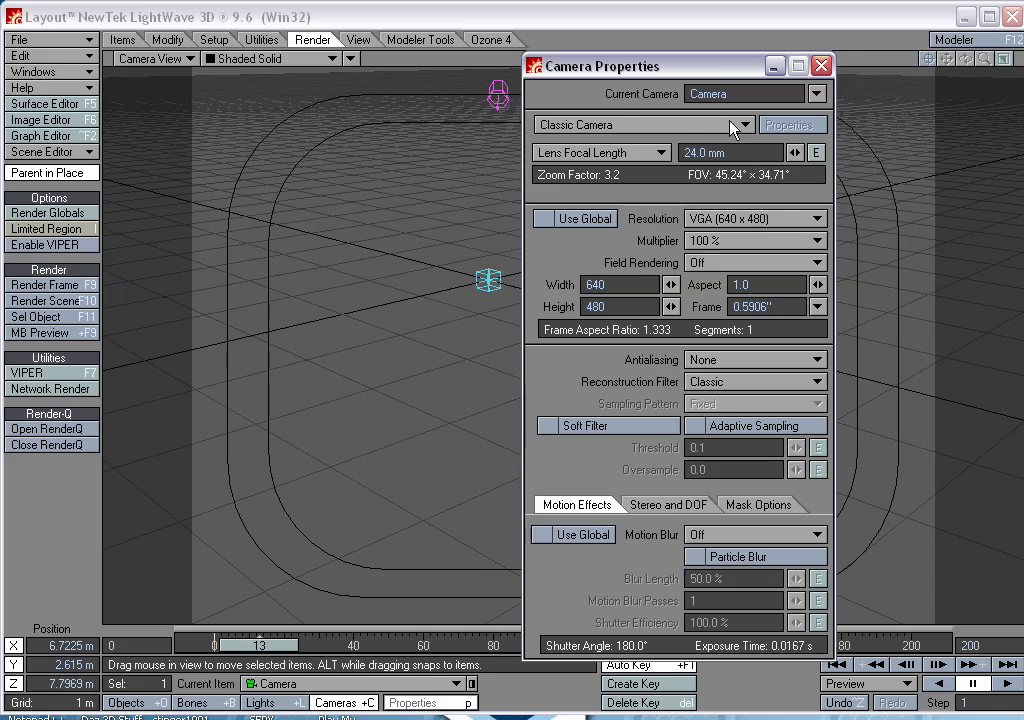
{"action": "left_click_drag", "start_coordinate": [595, 57], "coordinate": [460, 66]}
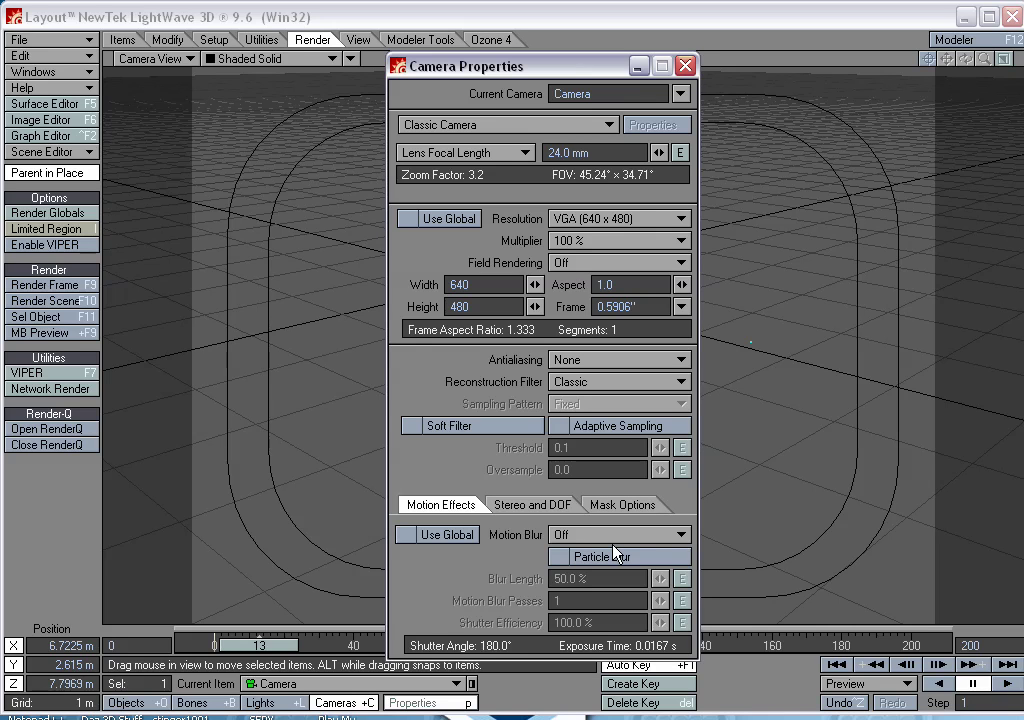
{"action": "left_click", "coordinate": [603, 362]}
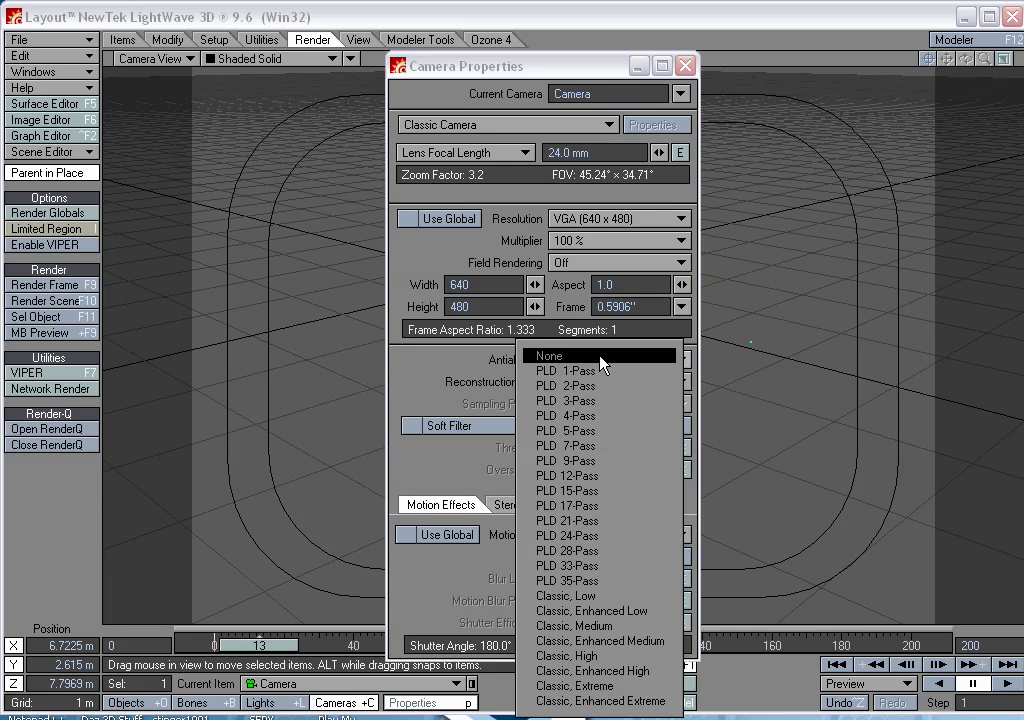
{"action": "left_click", "coordinate": [596, 420]}
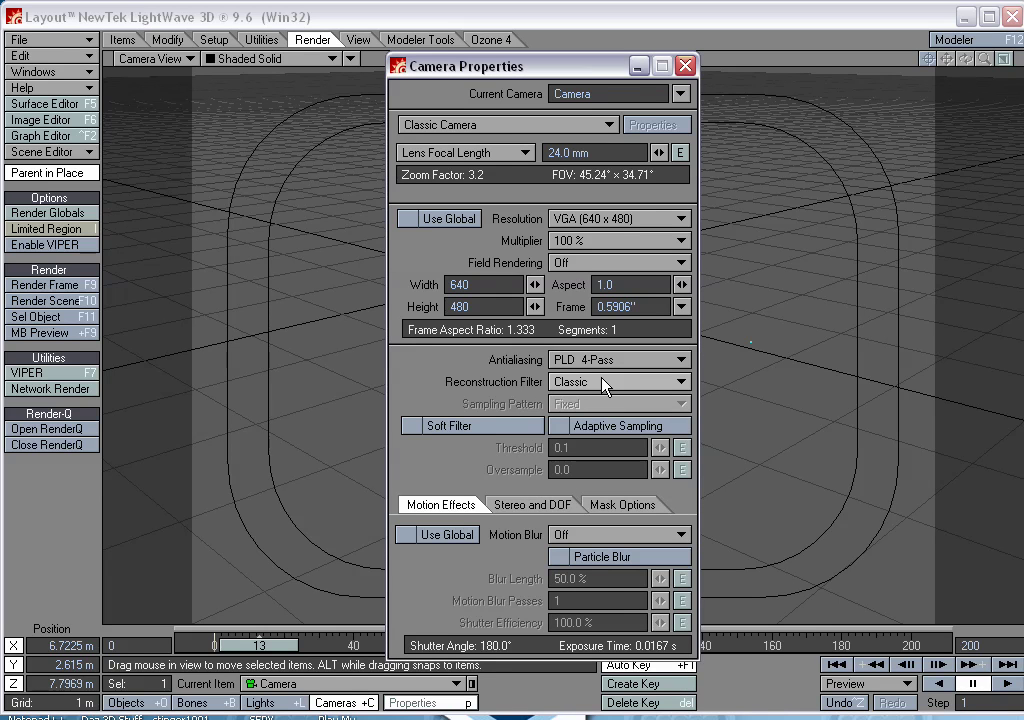
{"action": "left_click", "coordinate": [588, 384]}
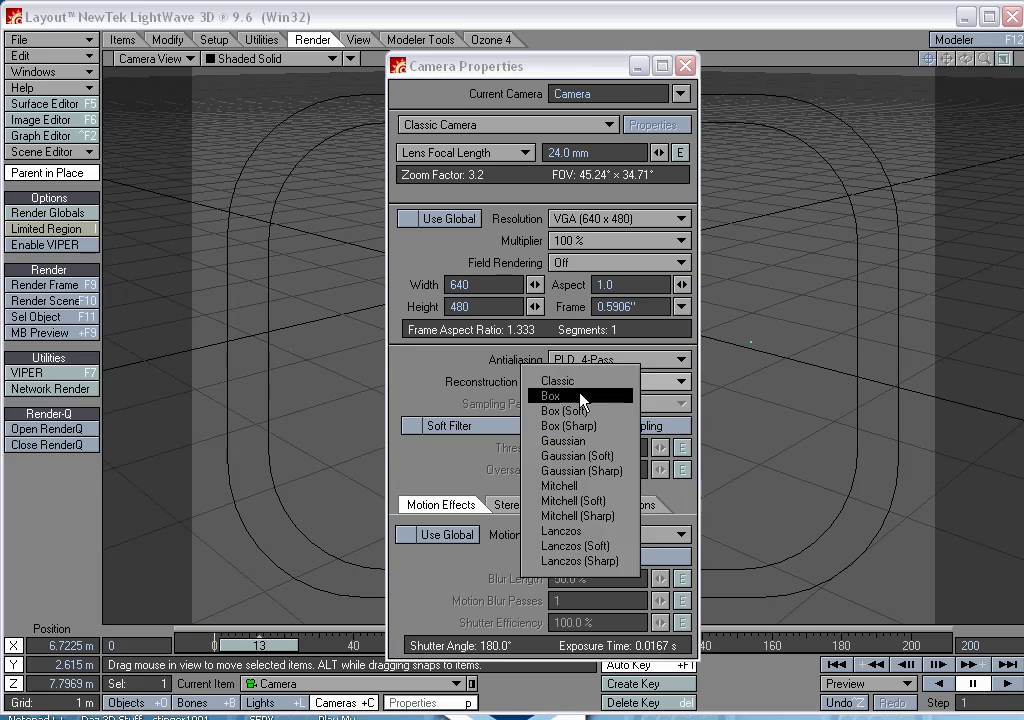
{"action": "left_click", "coordinate": [576, 487]}
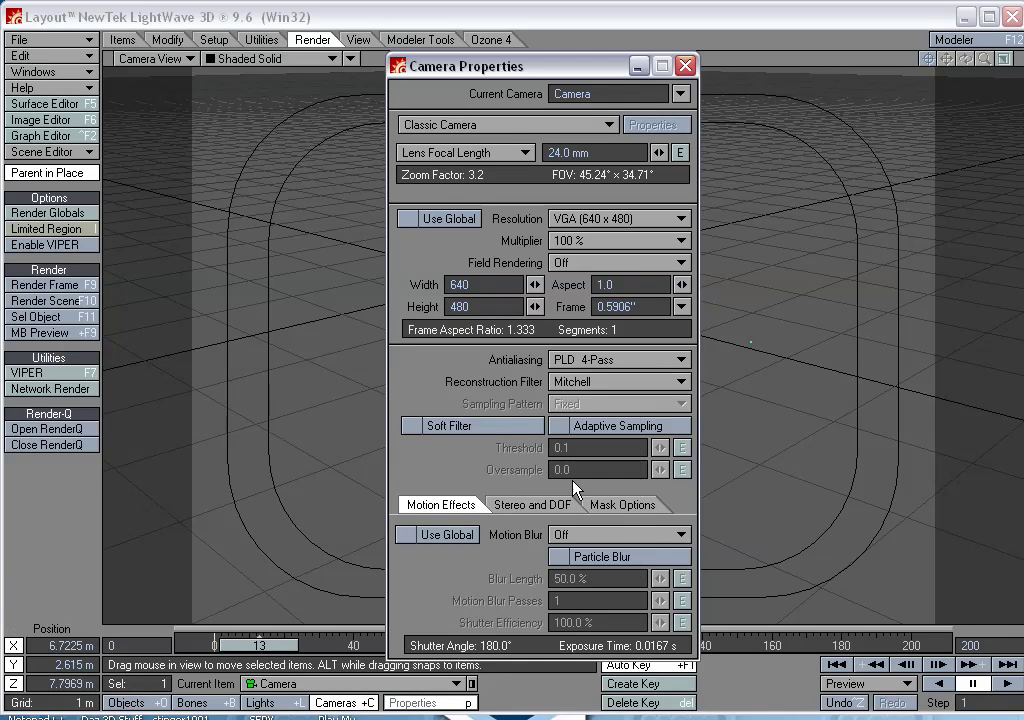
Step: Set the camera's motion blur to Dither, enable Particle Blur and close the camera properties
{"action": "left_click", "coordinate": [638, 536]}
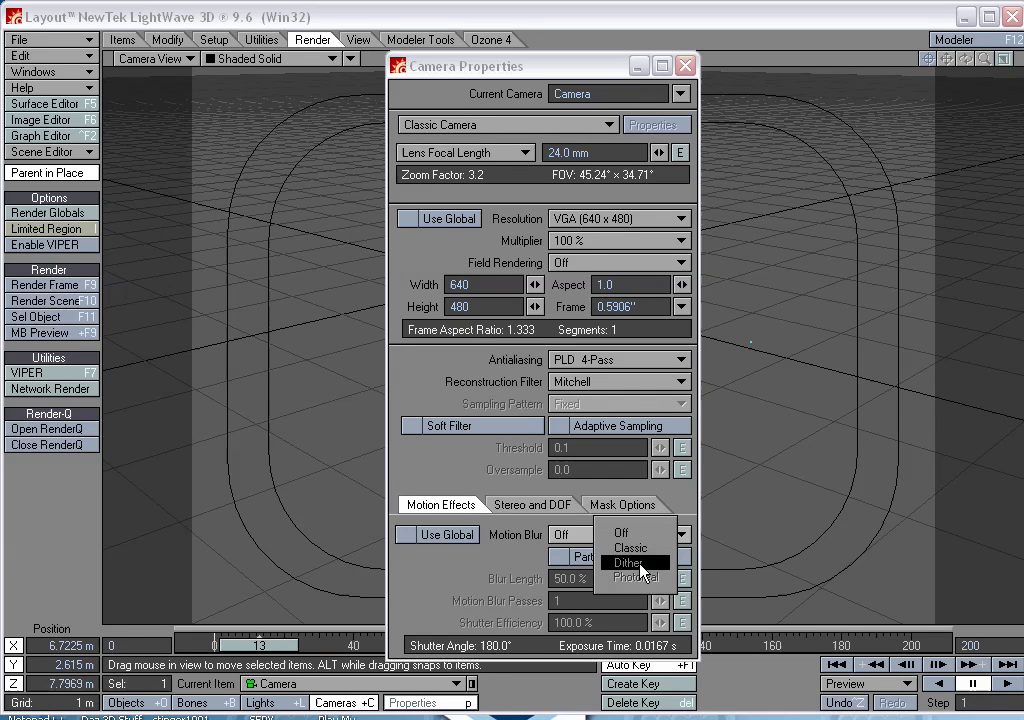
{"action": "left_click", "coordinate": [641, 563]}
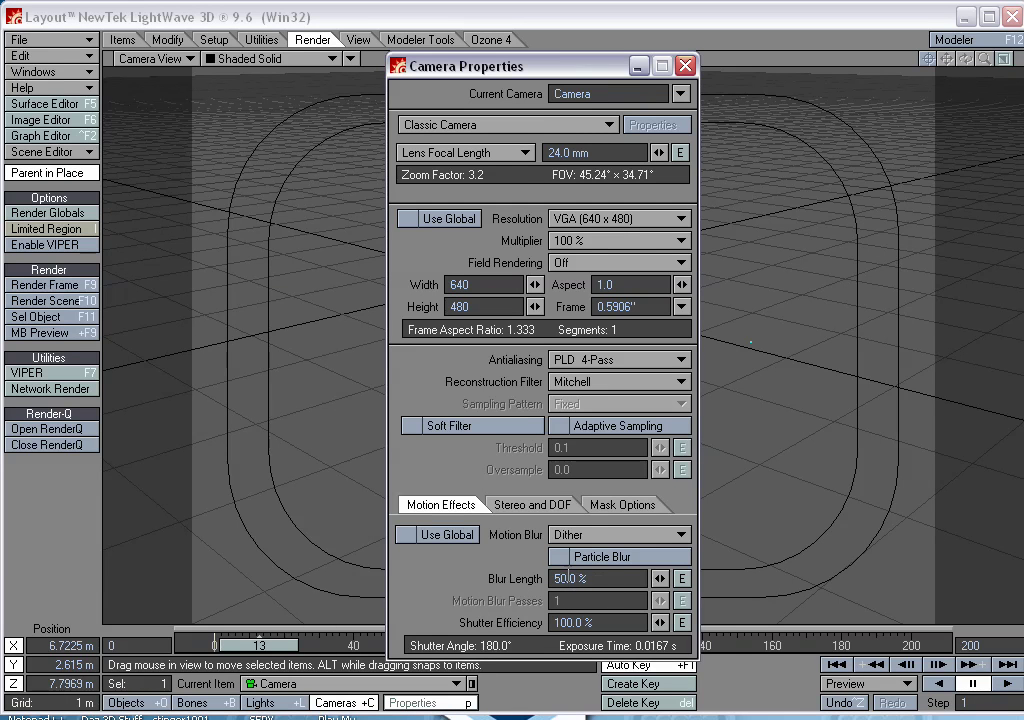
{"action": "left_click", "coordinate": [560, 557]}
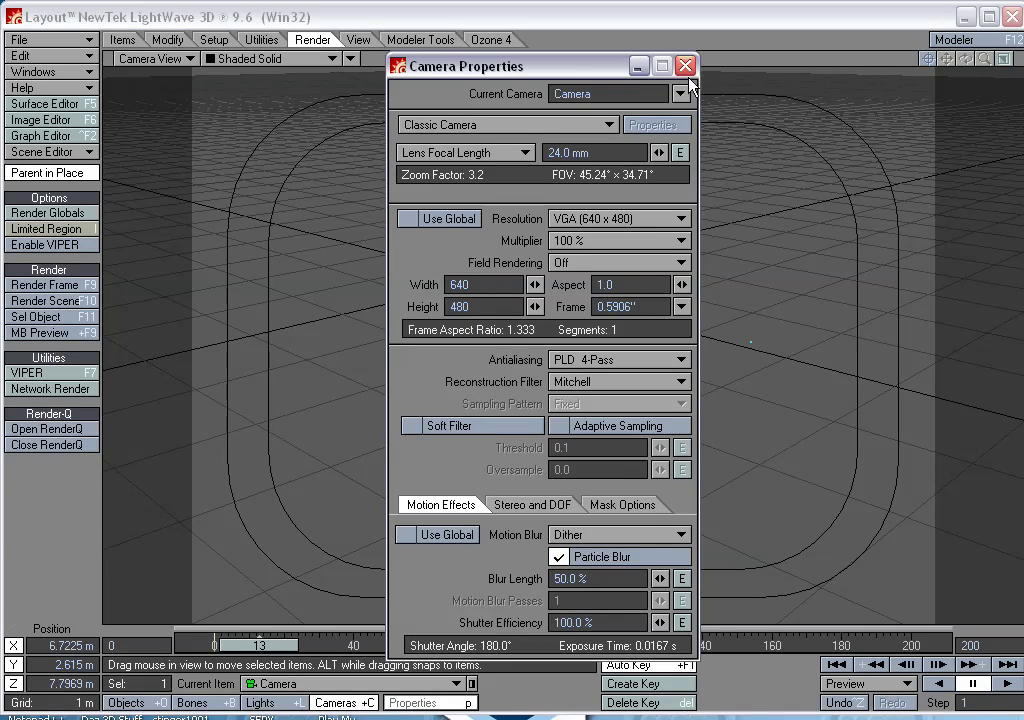
{"action": "left_click", "coordinate": [684, 68]}
Step: Render frame 13 to check the laser particle with antialiasing and motion blur
{"action": "left_click", "coordinate": [62, 286]}
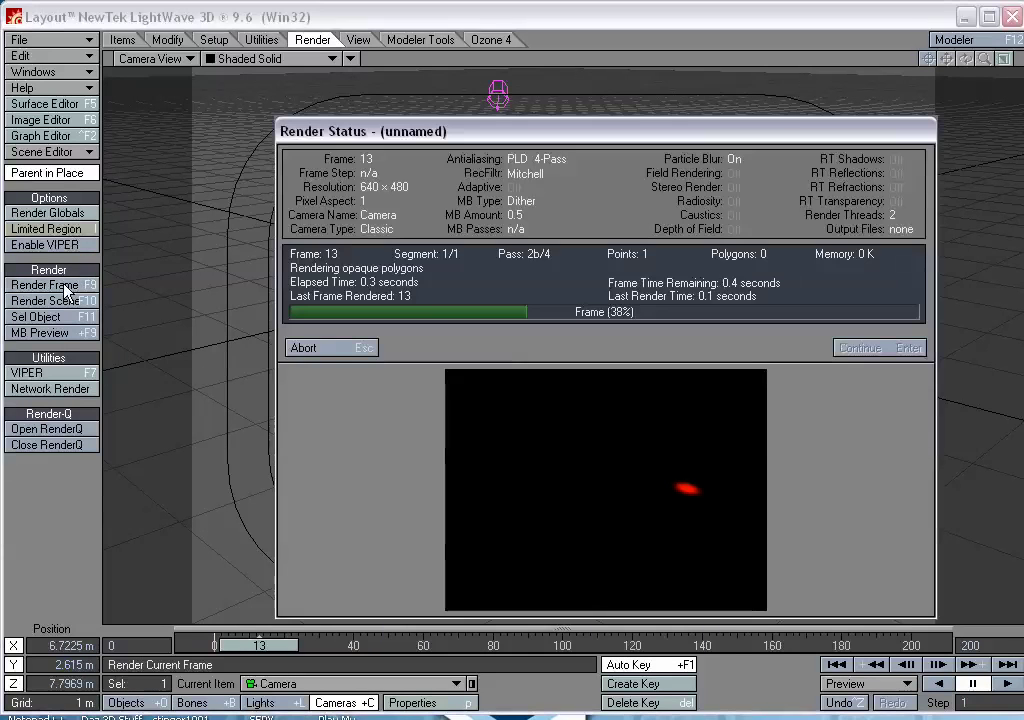
{"action": "left_click", "coordinate": [361, 347]}
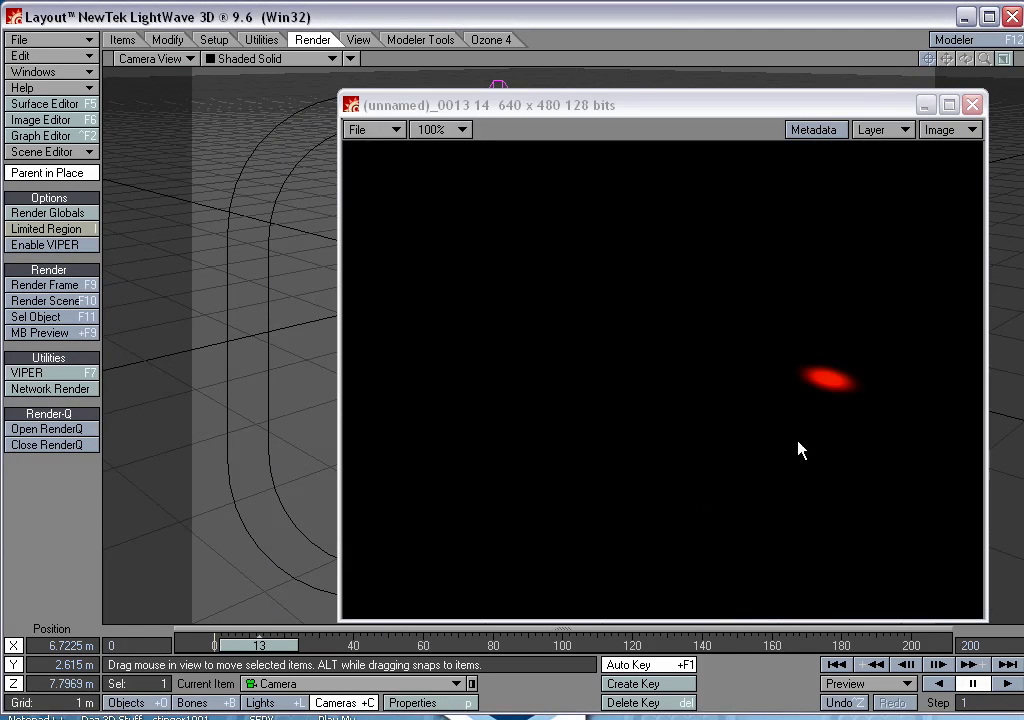
{"action": "left_click_drag", "start_coordinate": [869, 107], "coordinate": [801, 97]}
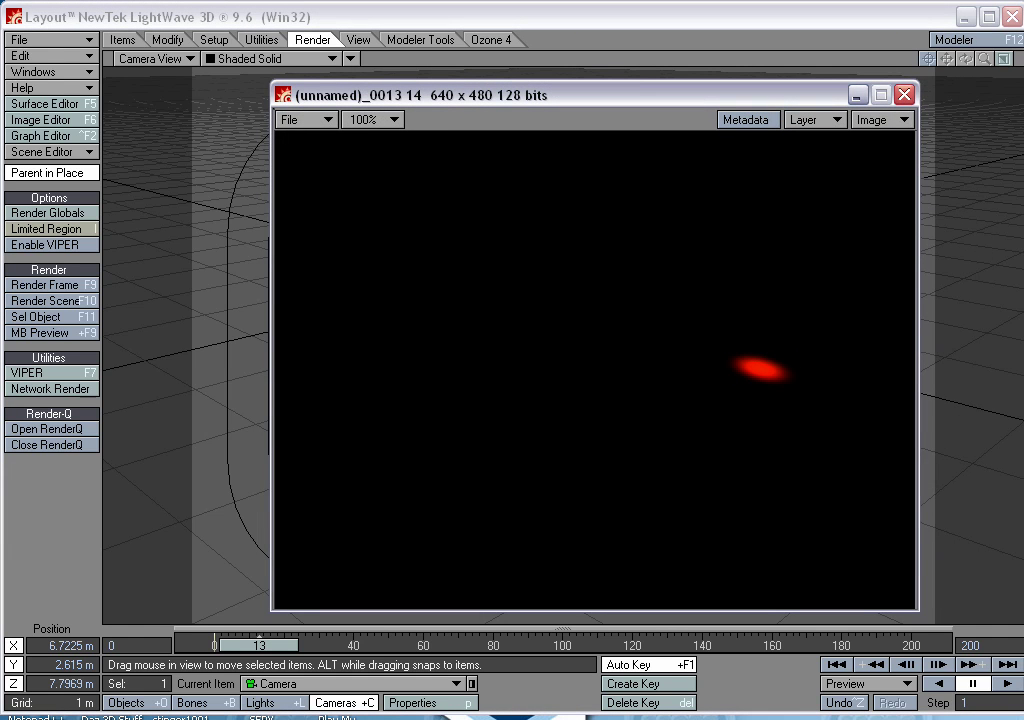
Step: Close the render, return to frame 0 and load the X 38 Shuttle.lwo object from the Space folder
{"action": "left_click", "coordinate": [904, 94]}
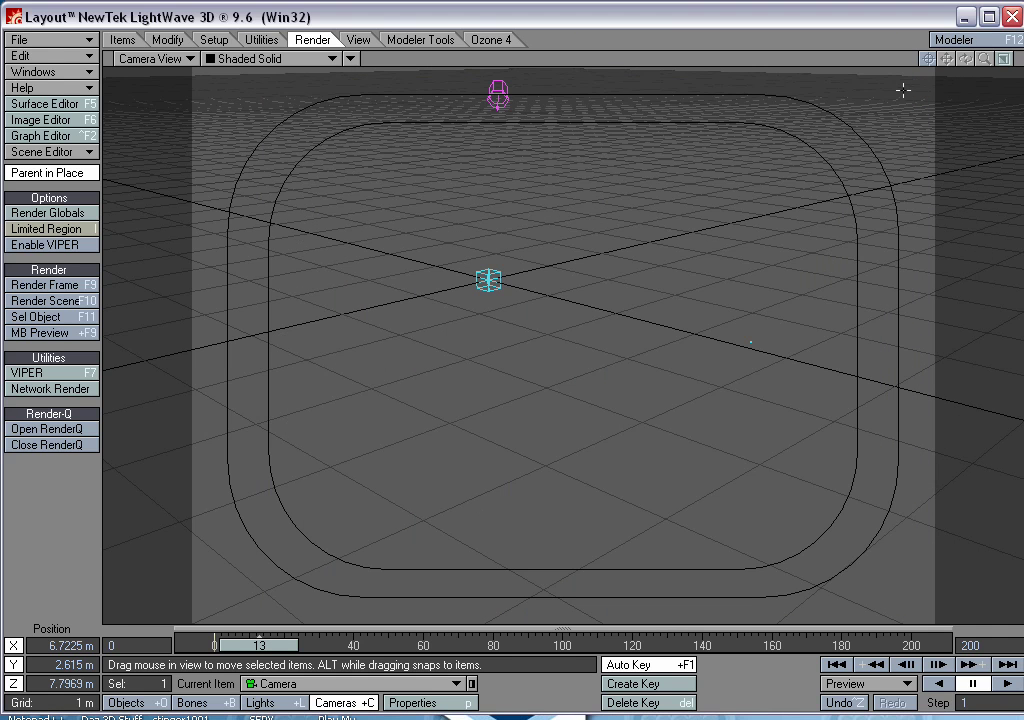
{"action": "left_click_drag", "start_coordinate": [264, 645], "coordinate": [214, 645]}
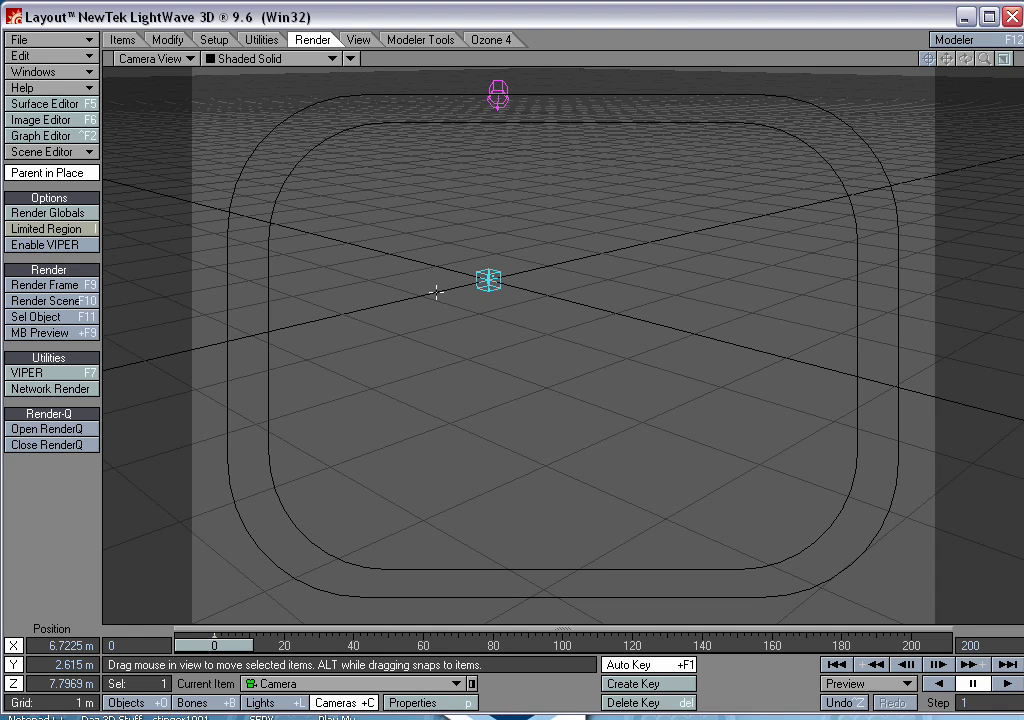
{"action": "key", "text": "plus"}
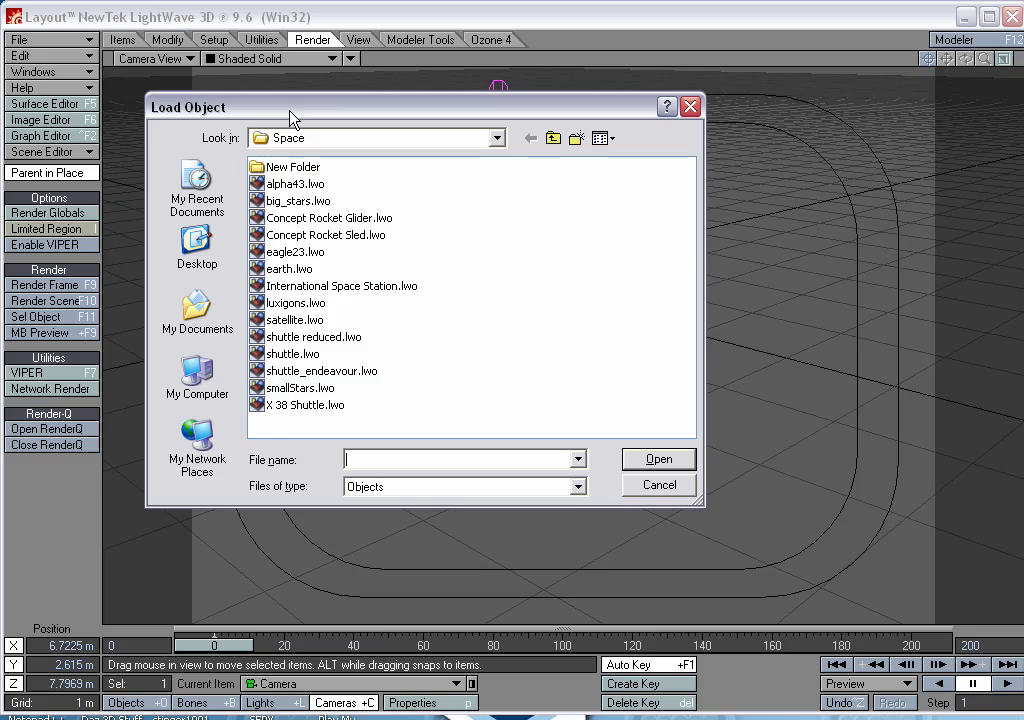
{"action": "left_click", "coordinate": [305, 405]}
{"action": "left_click", "coordinate": [654, 452]}
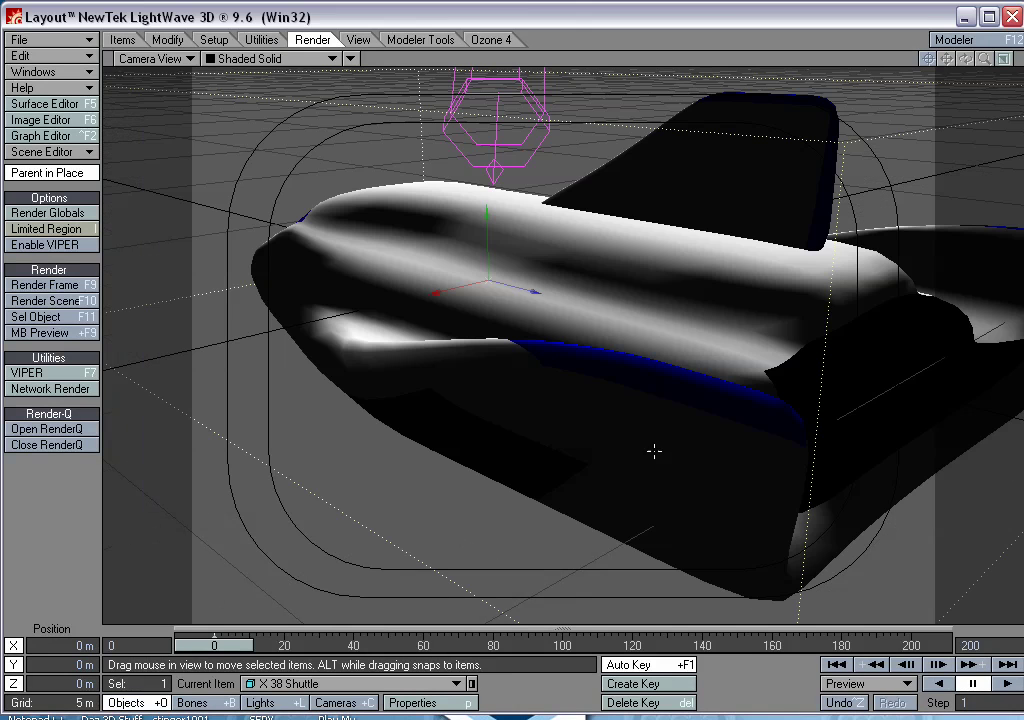
Step: Scale the shuttle down to about 0.35 and rotate its heading to about 180°
{"action": "left_click_drag", "start_coordinate": [571, 350], "coordinate": [510, 338]}
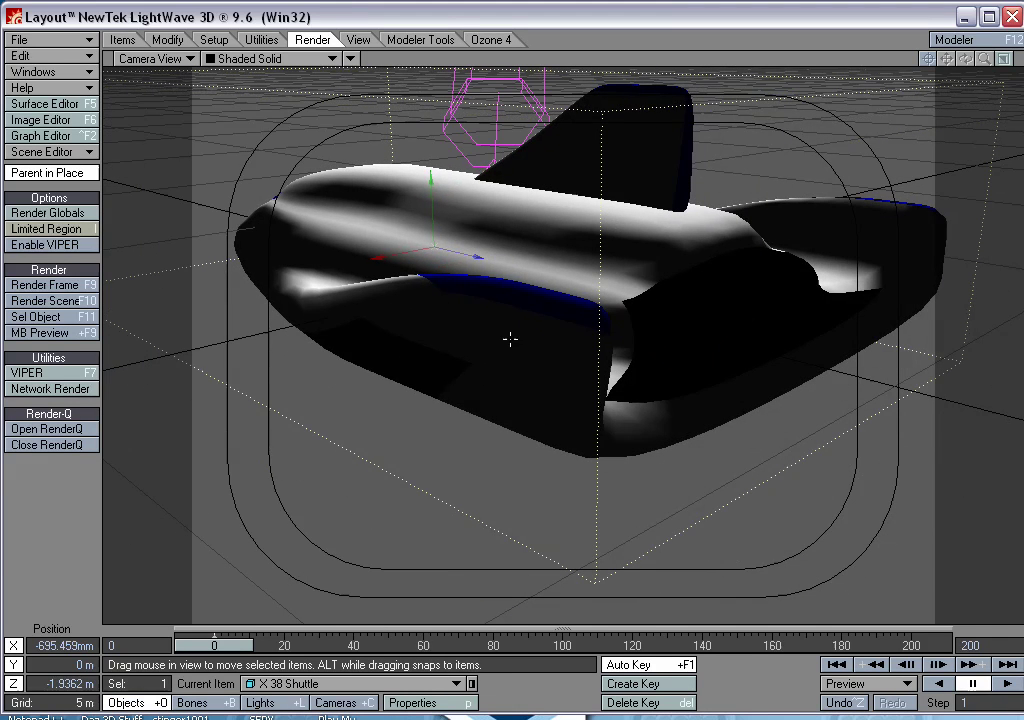
{"action": "key", "text": "h"}
{"action": "left_click_drag", "start_coordinate": [434, 247], "coordinate": [98, 247]}
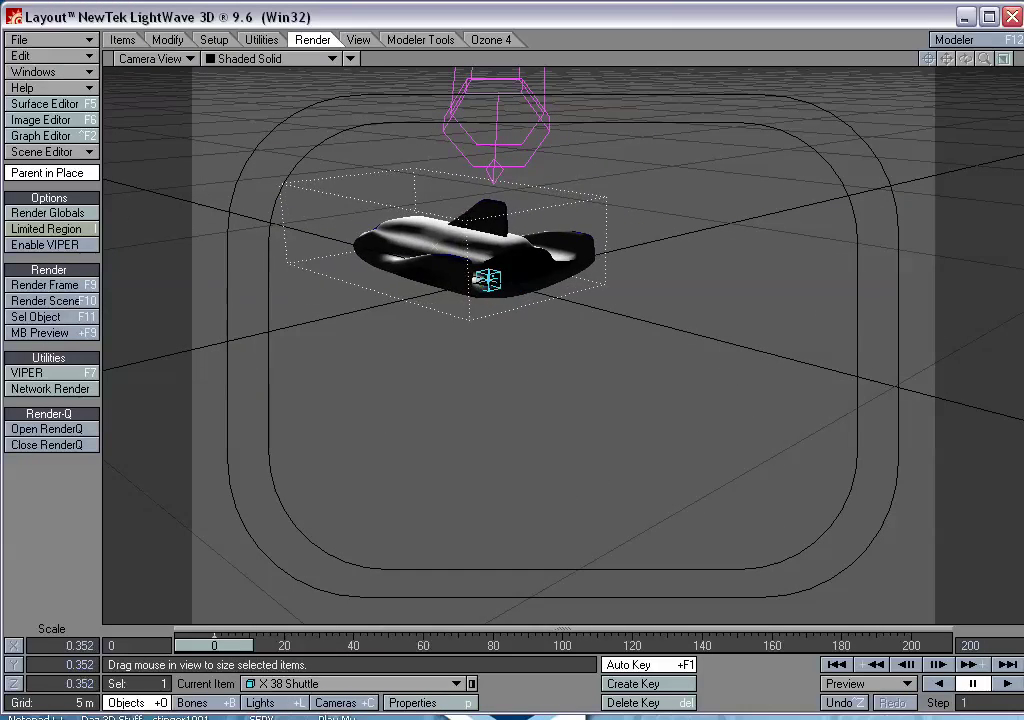
{"action": "key", "text": "y"}
{"action": "left_click_drag", "start_coordinate": [373, 295], "coordinate": [415, 295]}
{"action": "left_click_drag", "start_coordinate": [262, 262], "coordinate": [425, 262]}
Step: In the perspective view, move the shuttle to about Y 184 mm and Z -1.86 m so its nose meets the emitter
{"action": "key", "text": "4"}
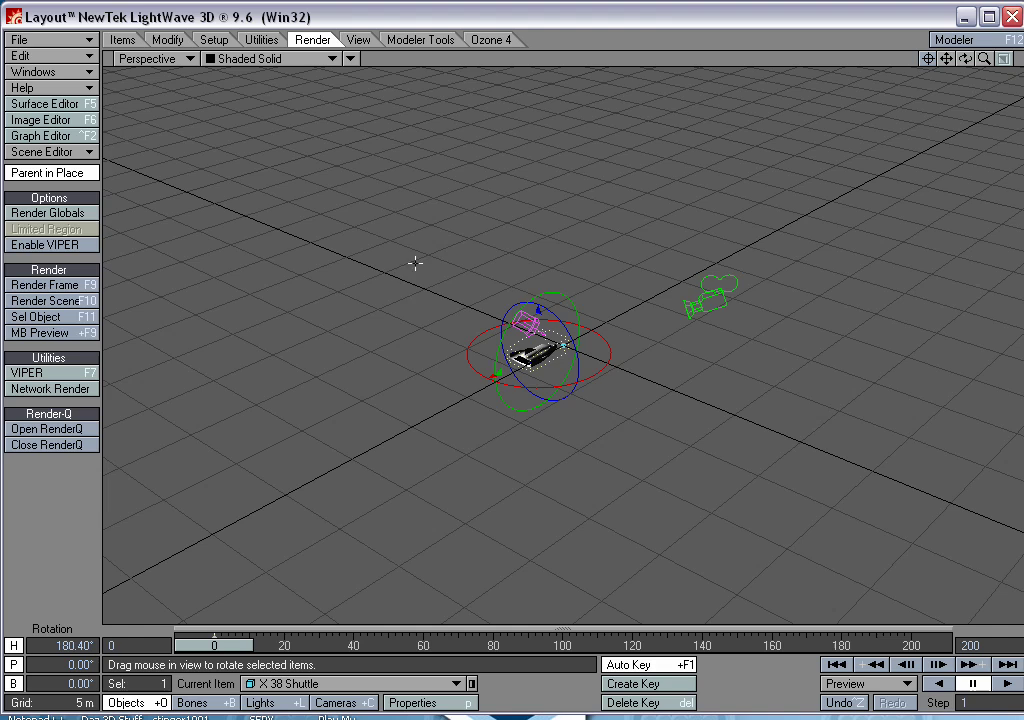
{"action": "left_click_drag", "start_coordinate": [502, 373], "coordinate": [526, 373], "text": "ctrl+alt"}
{"action": "mouse_move", "coordinate": [526, 373]}
{"action": "left_mouse_down", "text": "alt"}
{"action": "mouse_move", "coordinate": [530, 394]}
{"action": "mouse_move", "coordinate": [510, 383]}
{"action": "left_mouse_up", "text": "alt"}
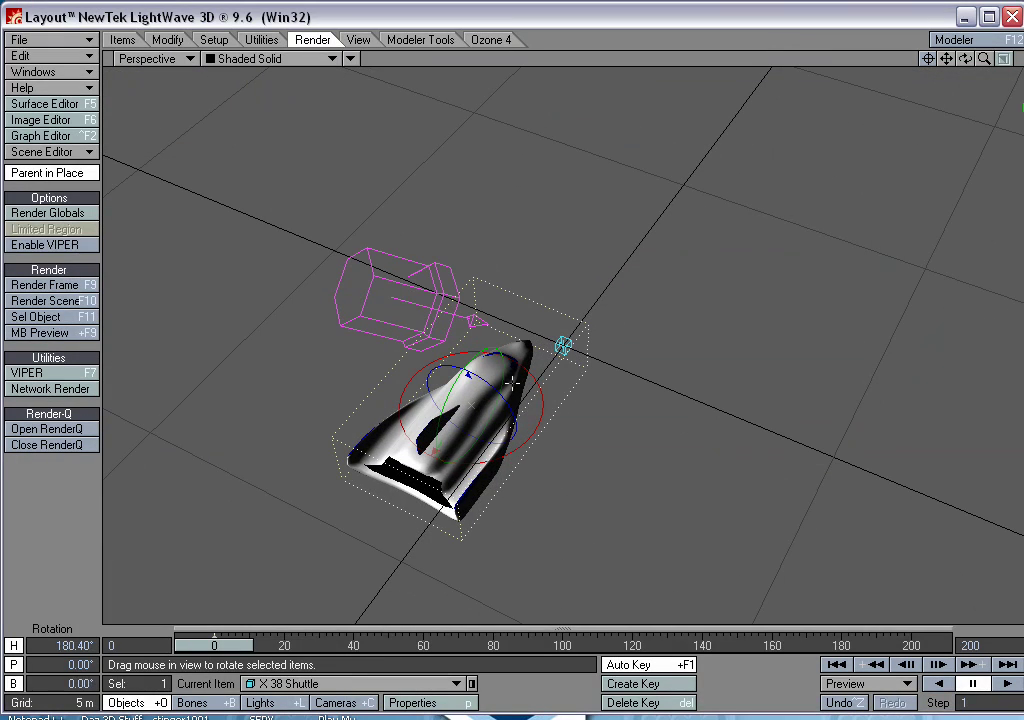
{"action": "key", "text": "t"}
{"action": "left_click_drag", "start_coordinate": [561, 441], "coordinate": [596, 441]}
{"action": "left_click_drag", "start_coordinate": [542, 375], "coordinate": [691, 421]}
{"action": "left_click_drag", "start_coordinate": [467, 286], "coordinate": [467, 270]}
{"action": "left_click_drag", "start_coordinate": [511, 336], "coordinate": [496, 334]}
{"action": "right_click_drag", "start_coordinate": [452, 276], "coordinate": [454, 286]}
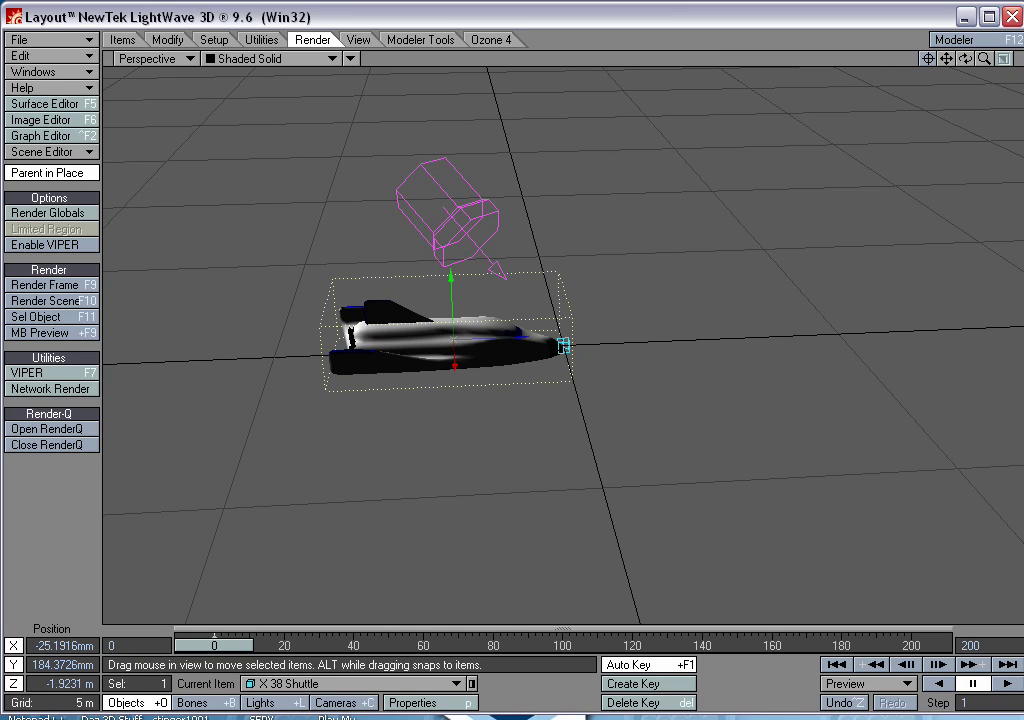
{"action": "left_click_drag", "start_coordinate": [509, 334], "coordinate": [612, 475]}
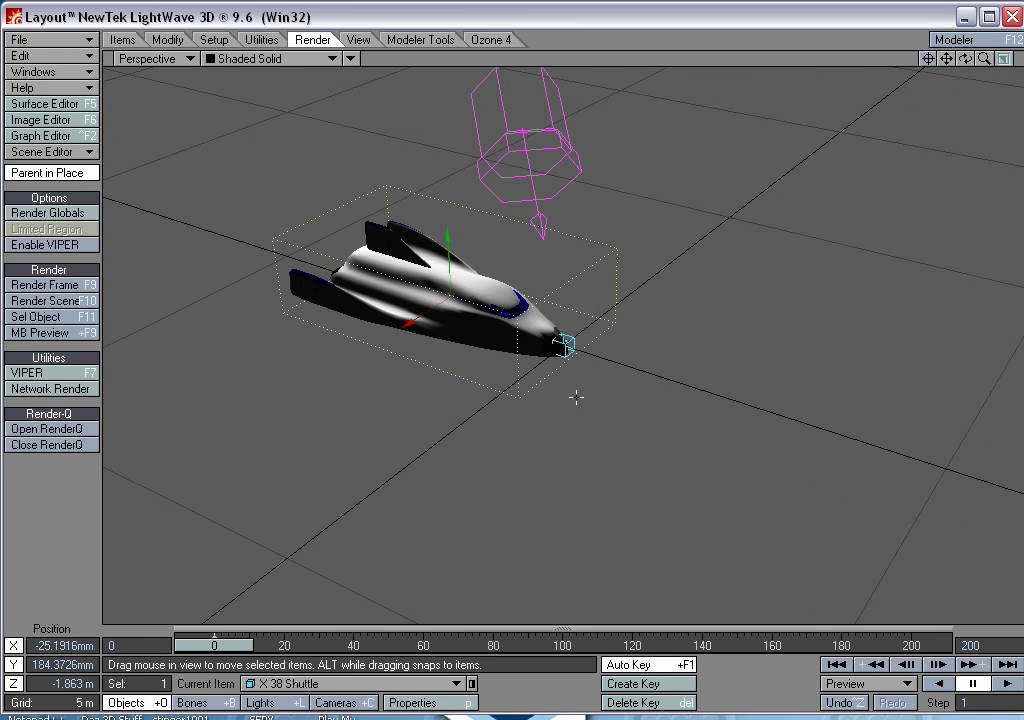
Step: Parent the emitter to the X 38 Shuttle in its motion options
{"action": "left_click", "coordinate": [566, 343]}
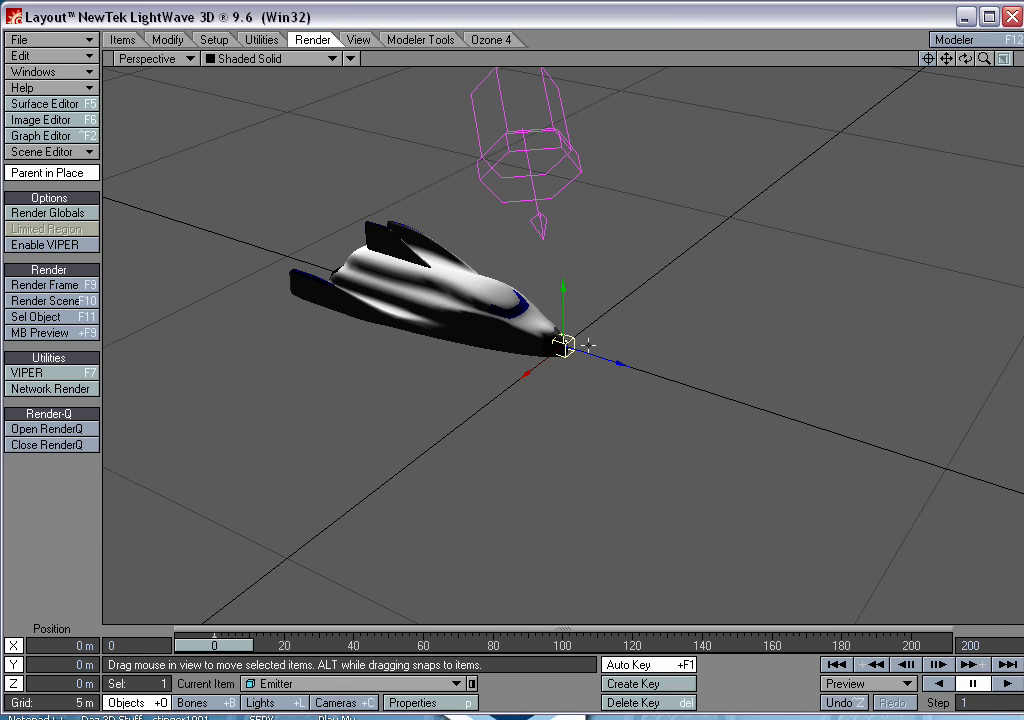
{"action": "key", "text": "p"}
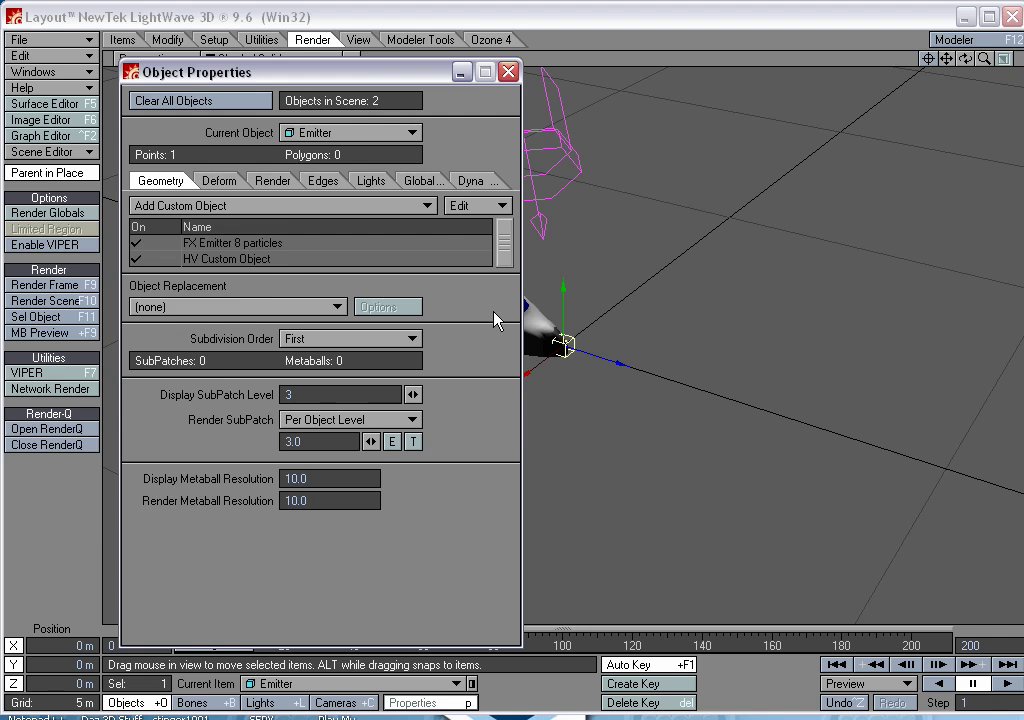
{"action": "key", "text": "m"}
{"action": "key", "text": "p"}
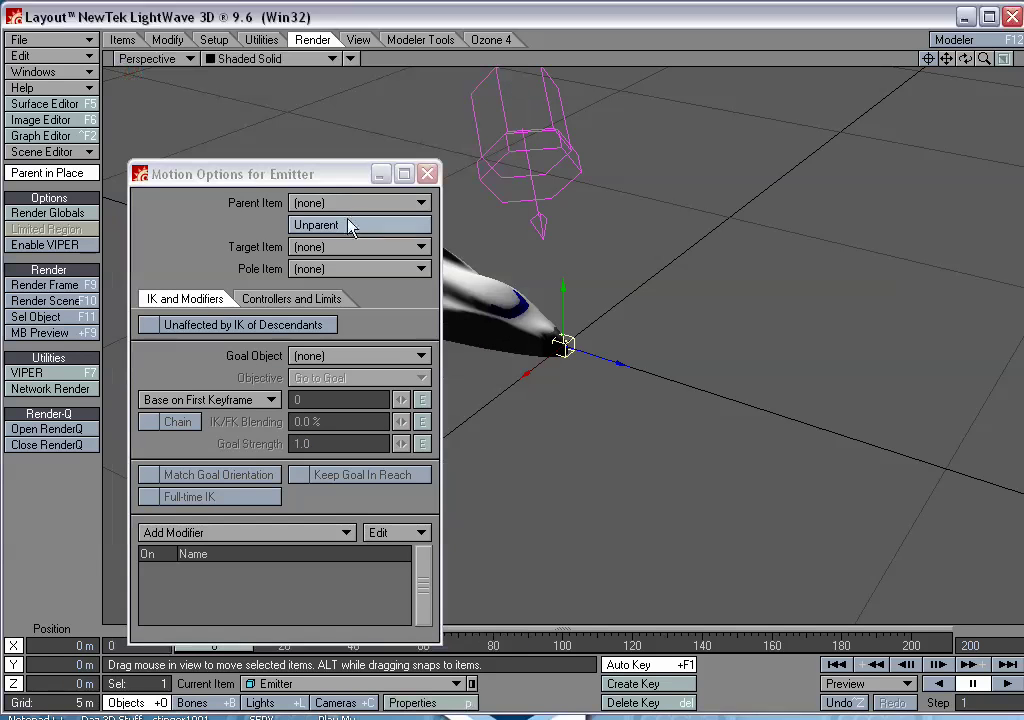
{"action": "left_click", "coordinate": [352, 203]}
{"action": "left_click", "coordinate": [360, 234]}
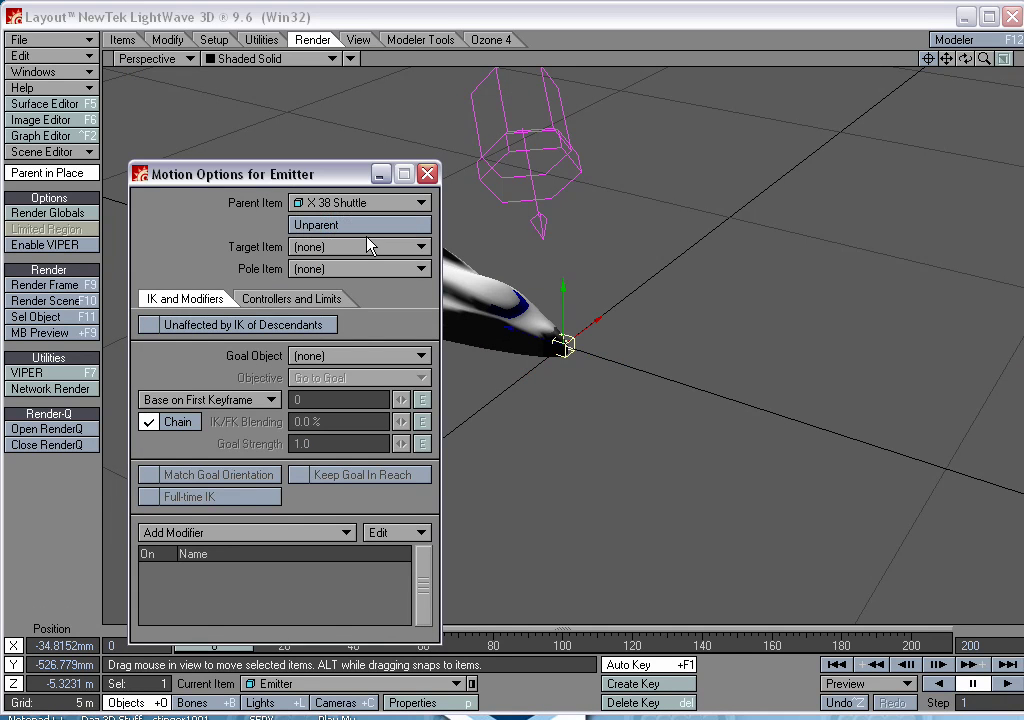
{"action": "left_click", "coordinate": [427, 174]}
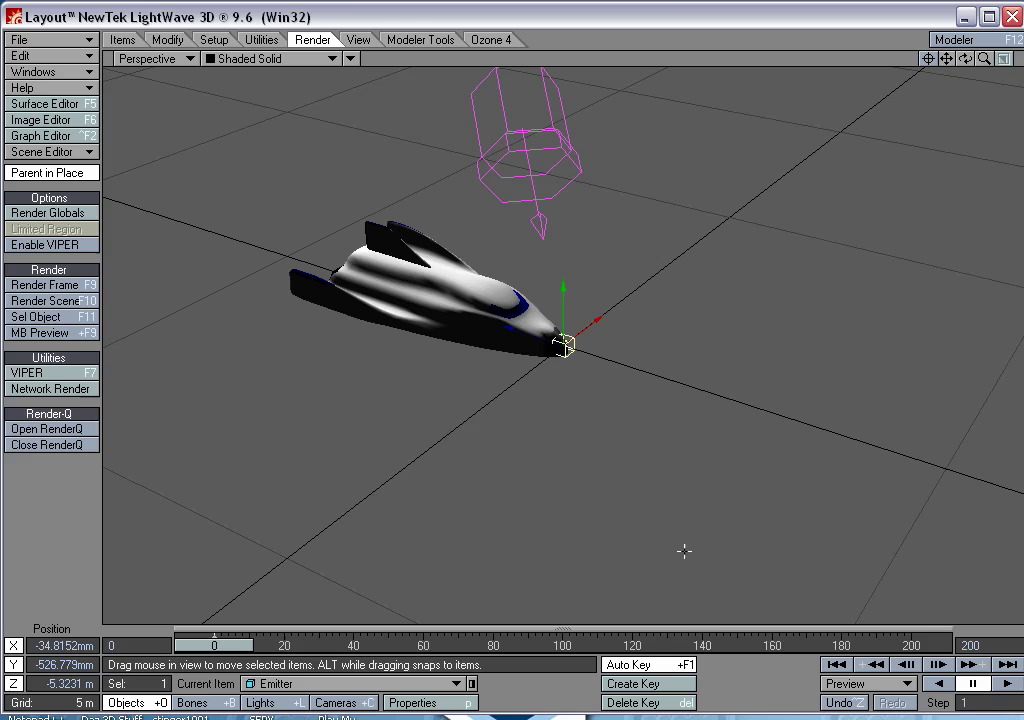
Step: In the camera view at frame 0, move the shuttle back along its path to about Z -4.33 m
{"action": "key", "text": "6"}
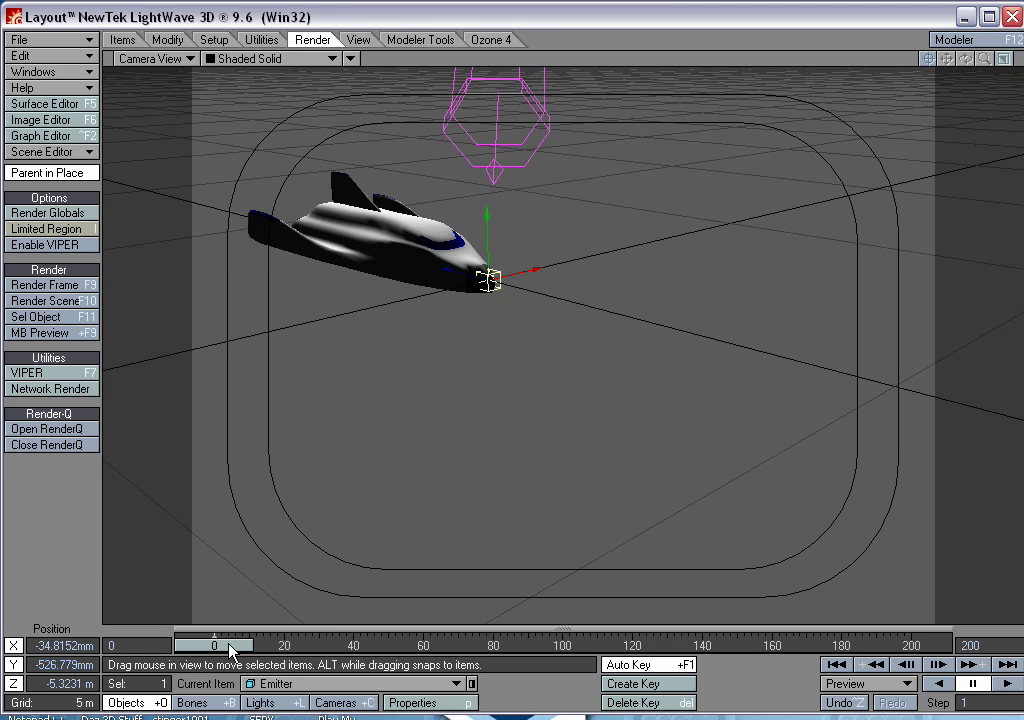
{"action": "mouse_move", "coordinate": [229, 645]}
{"action": "left_mouse_down"}
{"action": "mouse_move", "coordinate": [264, 645]}
{"action": "mouse_move", "coordinate": [214, 645]}
{"action": "left_mouse_up"}
{"action": "left_click", "coordinate": [339, 230]}
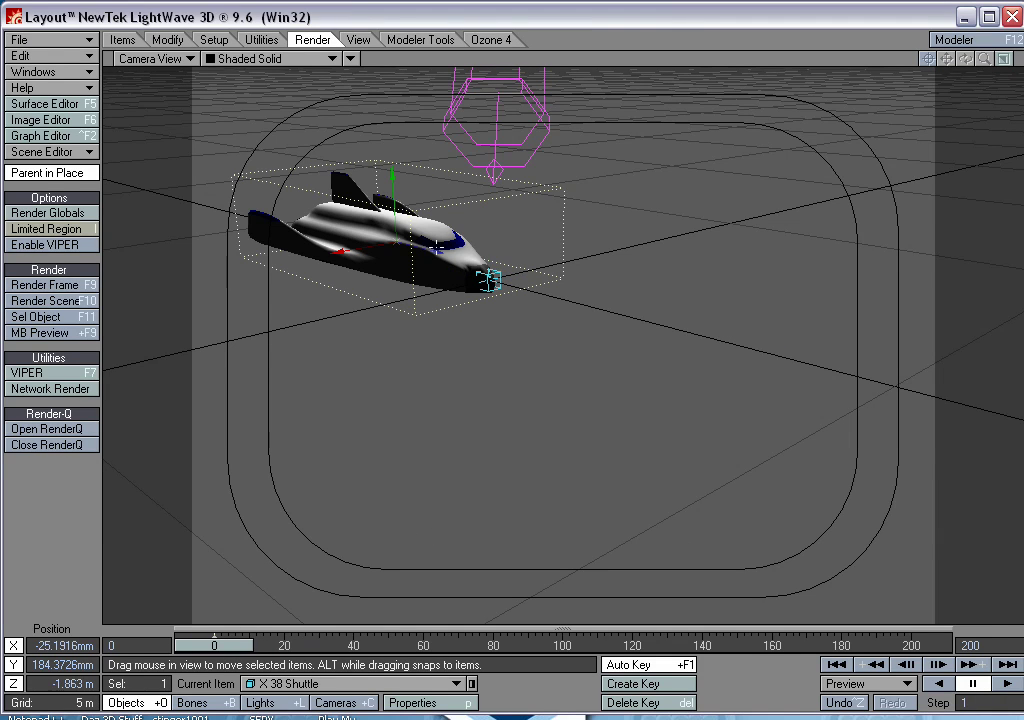
{"action": "left_click_drag", "start_coordinate": [436, 247], "coordinate": [335, 227]}
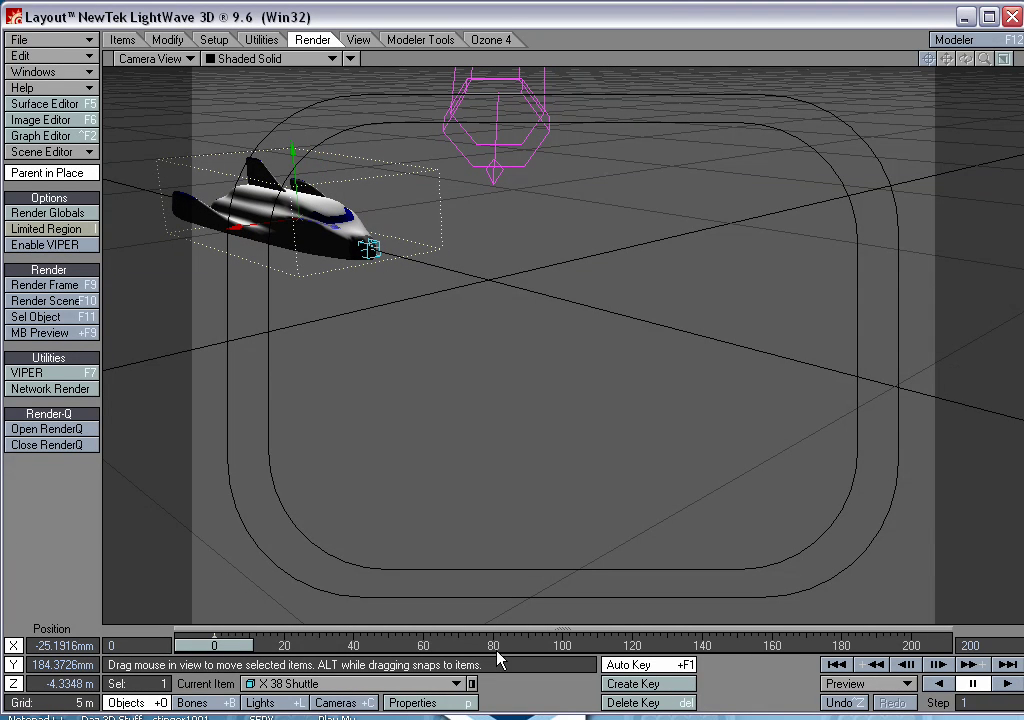
Step: At frame 60, move the shuttle forward to about Z 10.85 m to keyframe its flight
{"action": "left_click", "coordinate": [438, 646]}
{"action": "key", "text": "Right"}
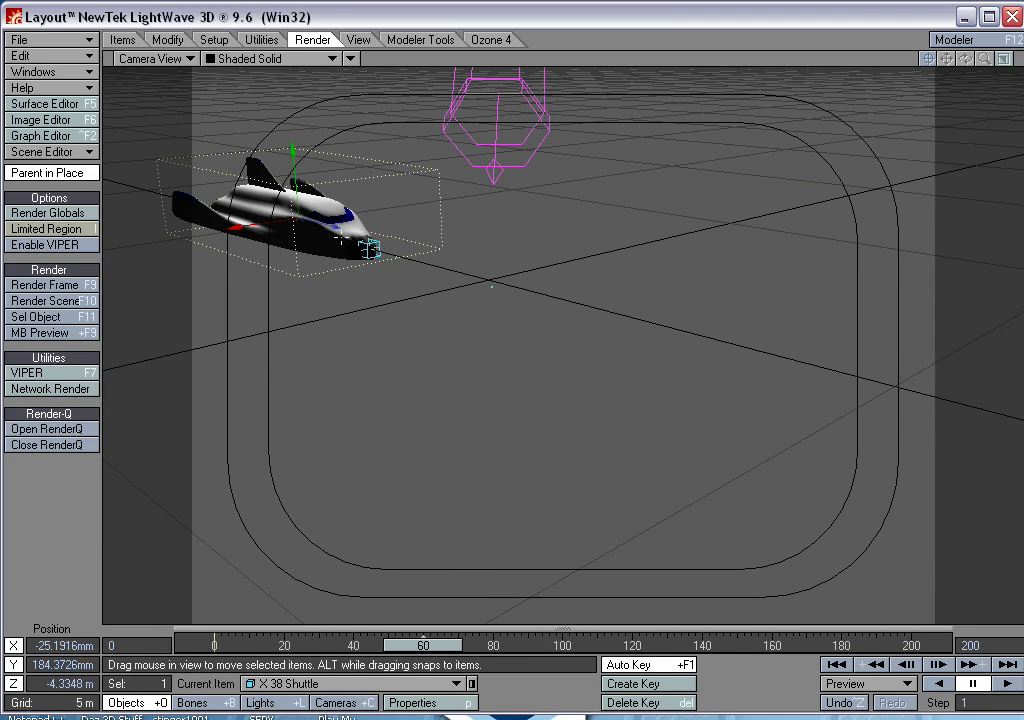
{"action": "left_click_drag", "start_coordinate": [338, 228], "coordinate": [940, 374]}
Step: Select the camera and reposition it at frame 60 so the shuttle is framed in view
{"action": "key", "text": "shift+c"}
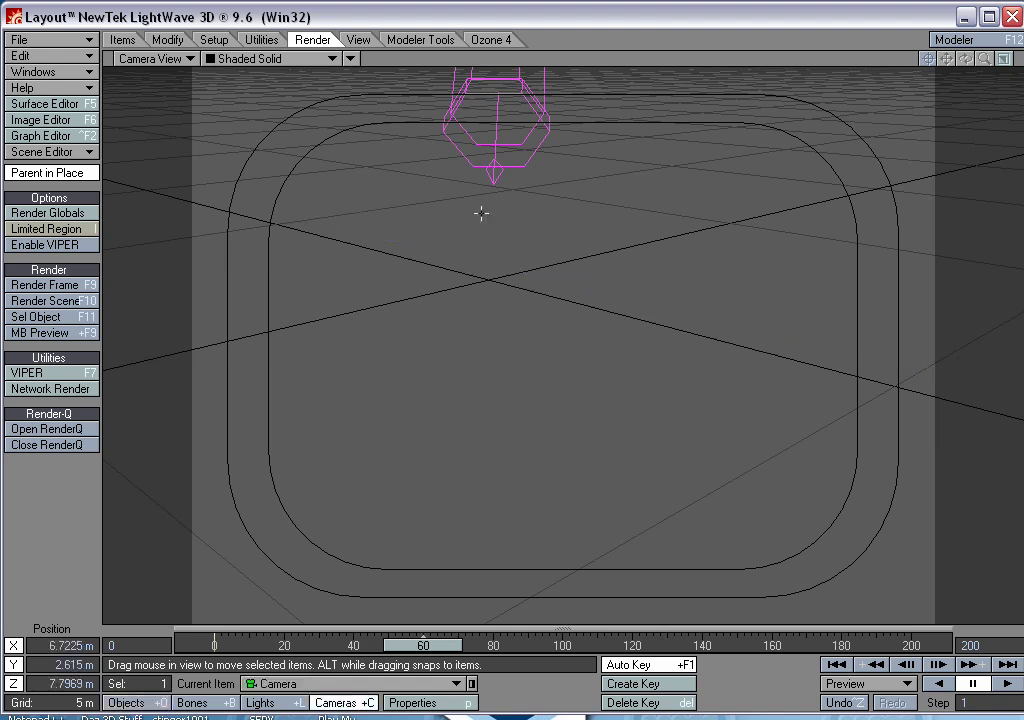
{"action": "left_click_drag", "start_coordinate": [480, 213], "coordinate": [727, 350]}
{"action": "left_click_drag", "start_coordinate": [400, 262], "coordinate": [416, 272]}
Step: Adjust the shuttle's position at frame 60, bank it about 17.7° and scrub back through the animation
{"action": "left_click", "coordinate": [414, 264]}
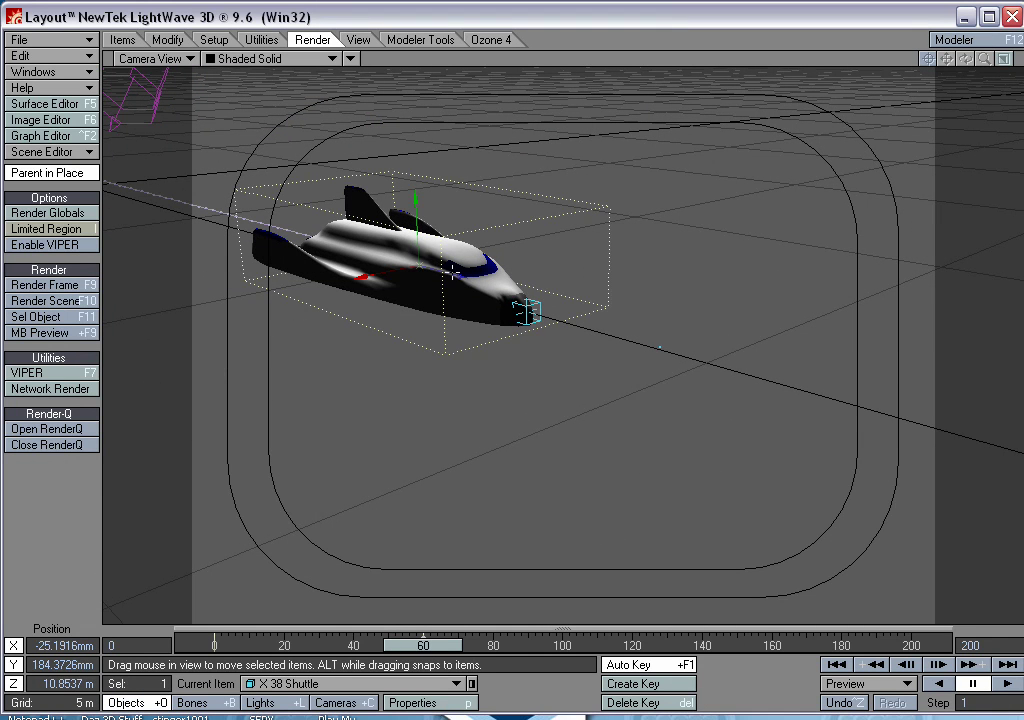
{"action": "left_click_drag", "start_coordinate": [660, 347], "coordinate": [710, 376]}
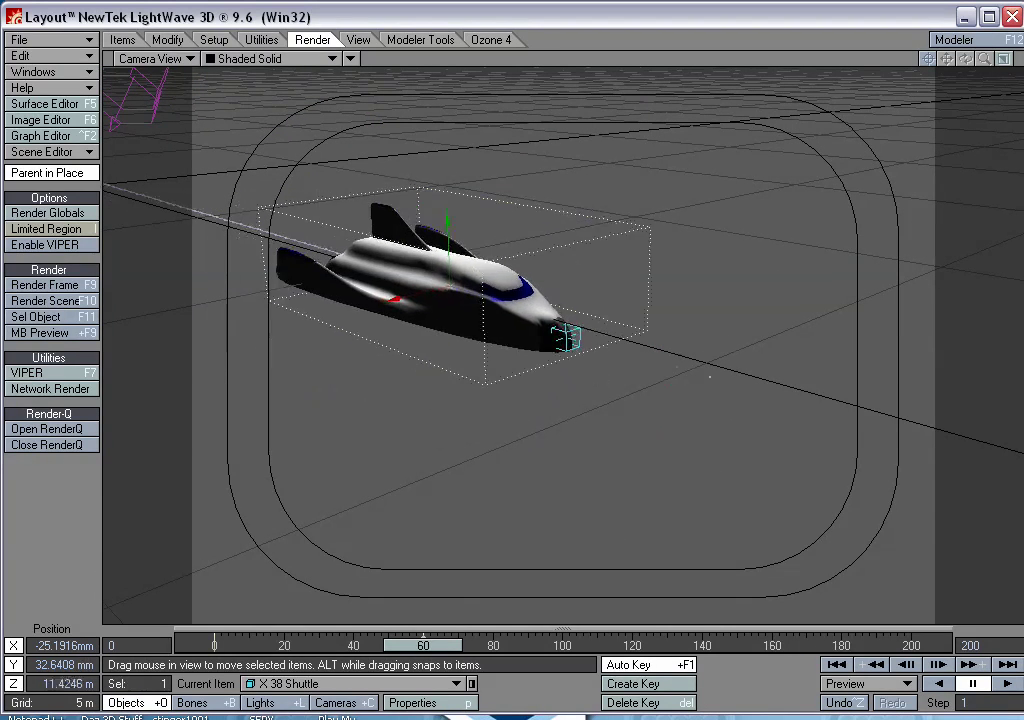
{"action": "left_click_drag", "start_coordinate": [448, 289], "coordinate": [466, 294]}
{"action": "left_click_drag", "start_coordinate": [464, 235], "coordinate": [466, 226]}
{"action": "key", "text": "y"}
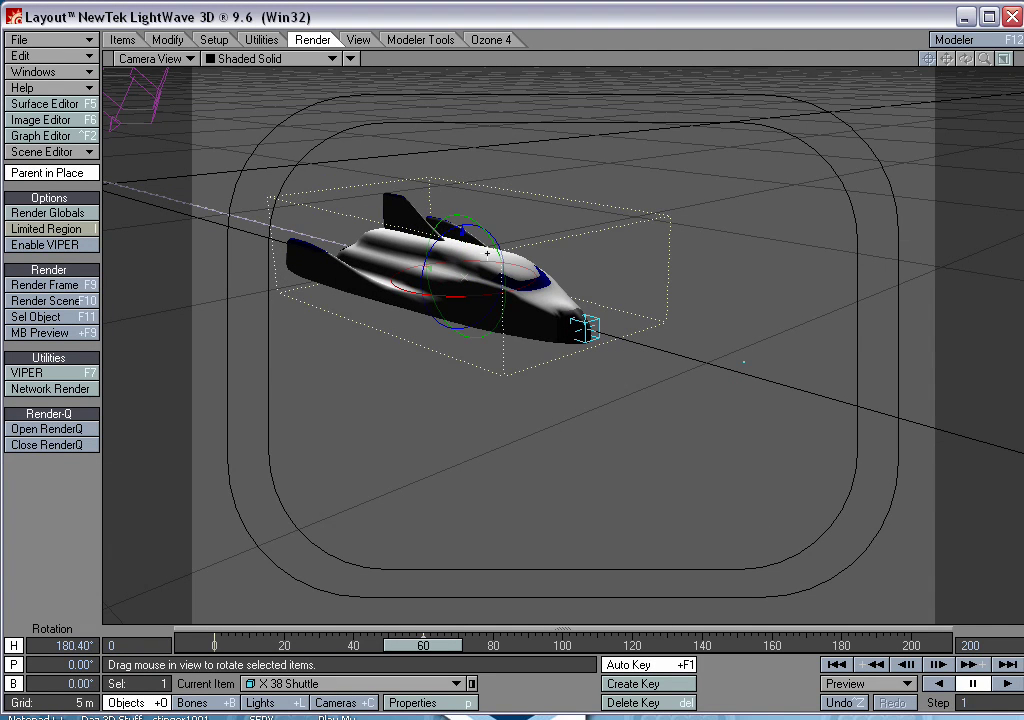
{"action": "right_click_drag", "start_coordinate": [744, 361], "coordinate": [745, 367]}
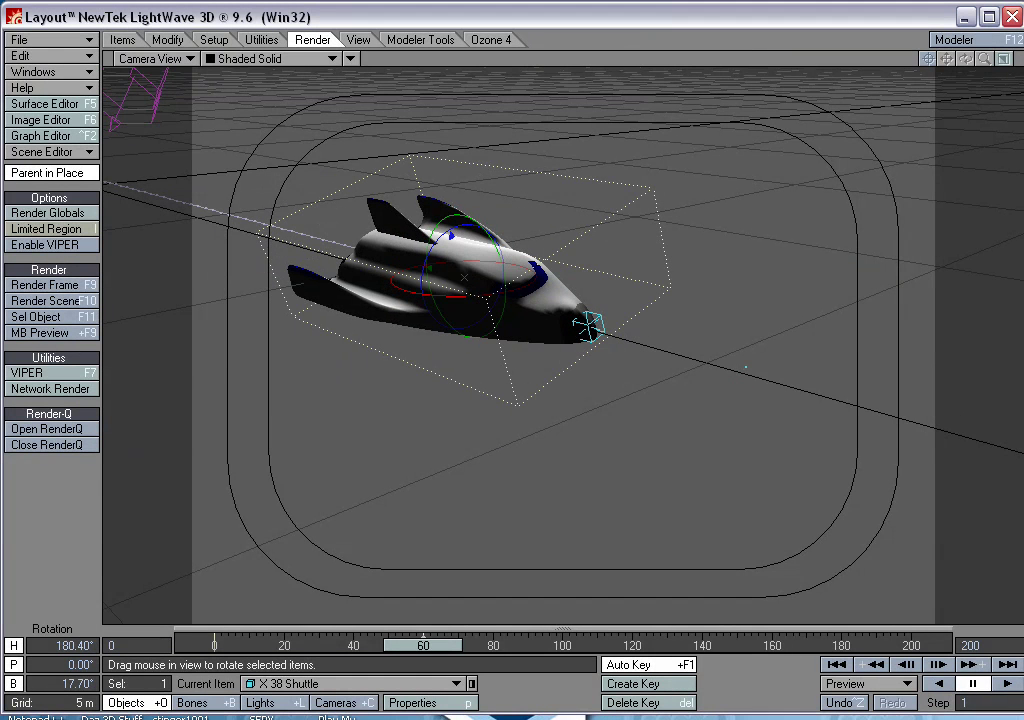
{"action": "left_click_drag", "start_coordinate": [423, 644], "coordinate": [339, 645]}
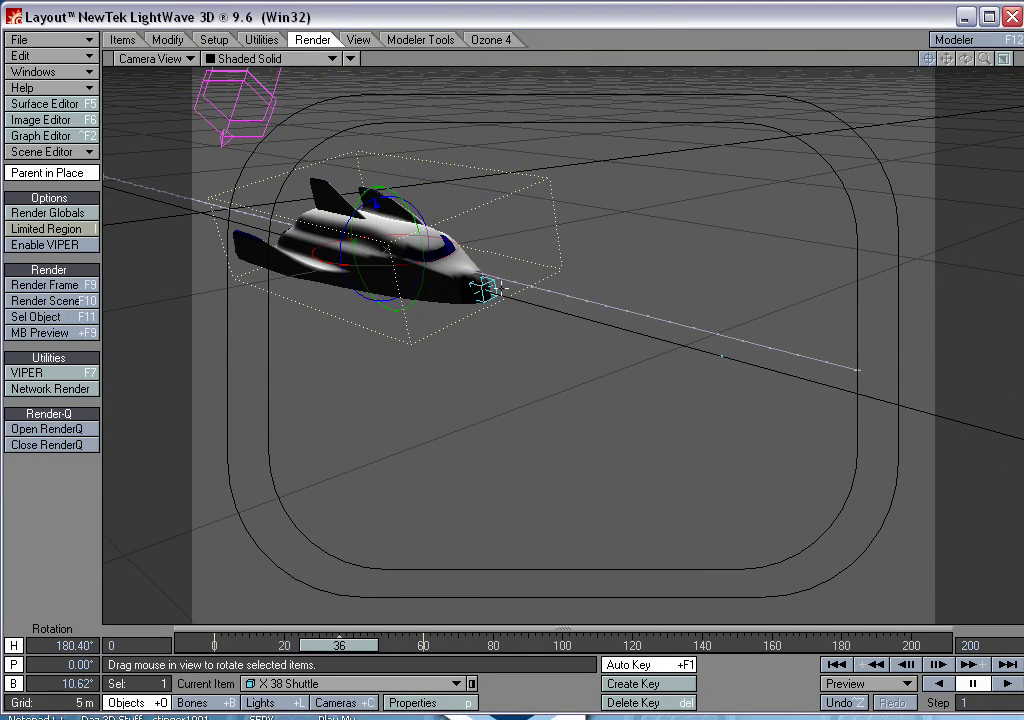
Step: Open the emitter's particle settings and set its Parent Motion to 0%
{"action": "left_click", "coordinate": [485, 288]}
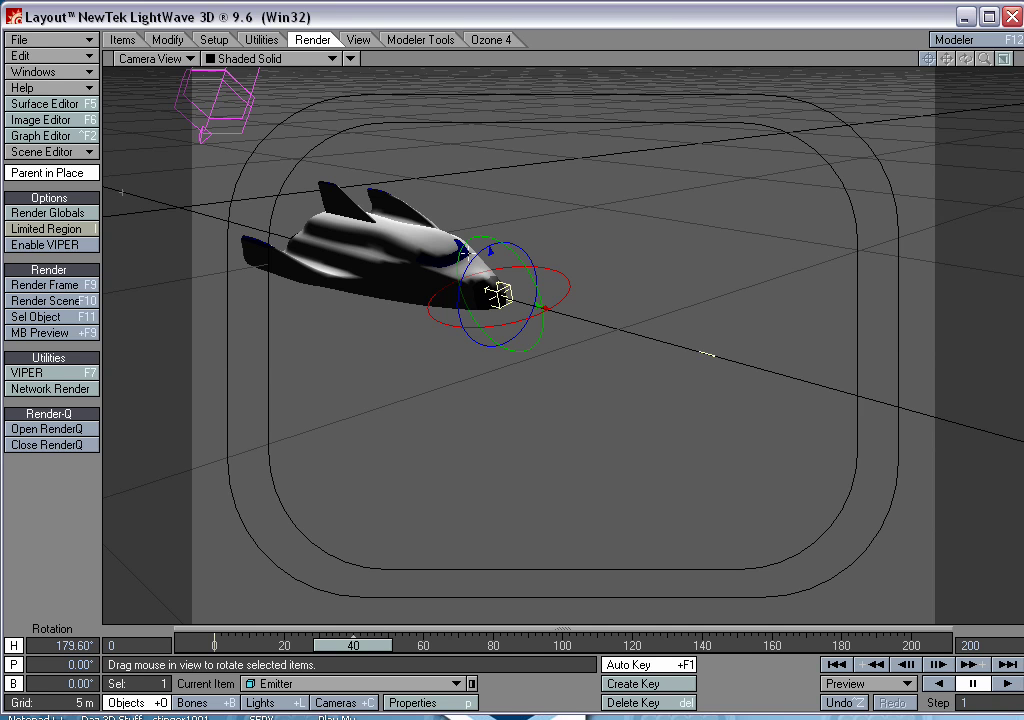
{"action": "key", "text": "p"}
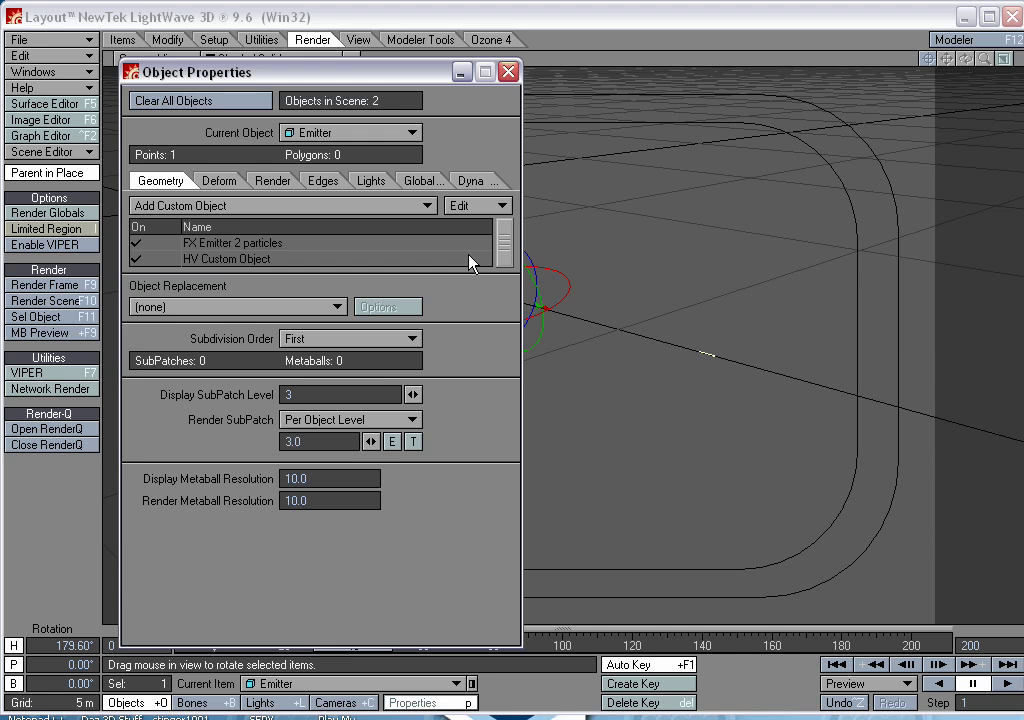
{"action": "double_click", "coordinate": [277, 248]}
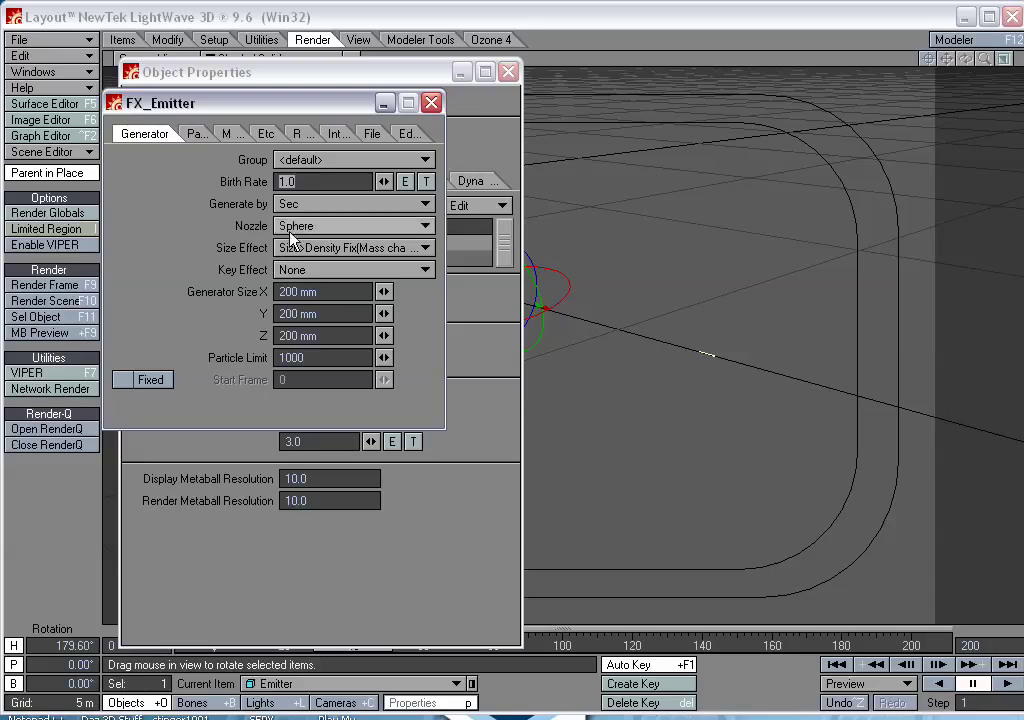
{"action": "left_click", "coordinate": [508, 72]}
{"action": "left_click_drag", "start_coordinate": [338, 112], "coordinate": [312, 121]}
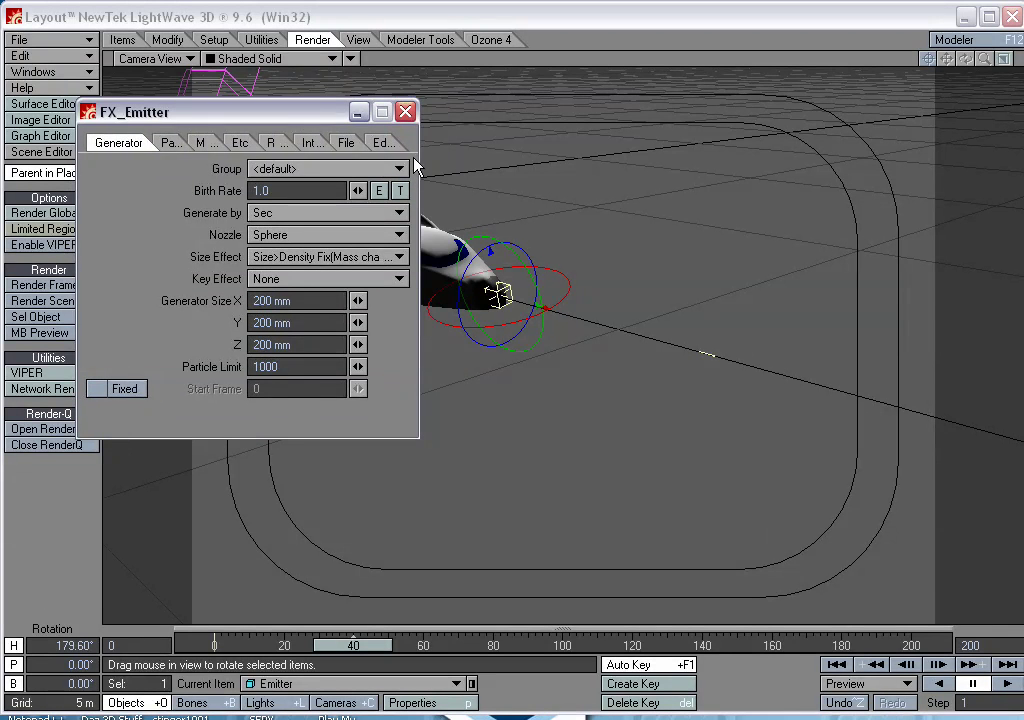
{"action": "left_click", "coordinate": [240, 145]}
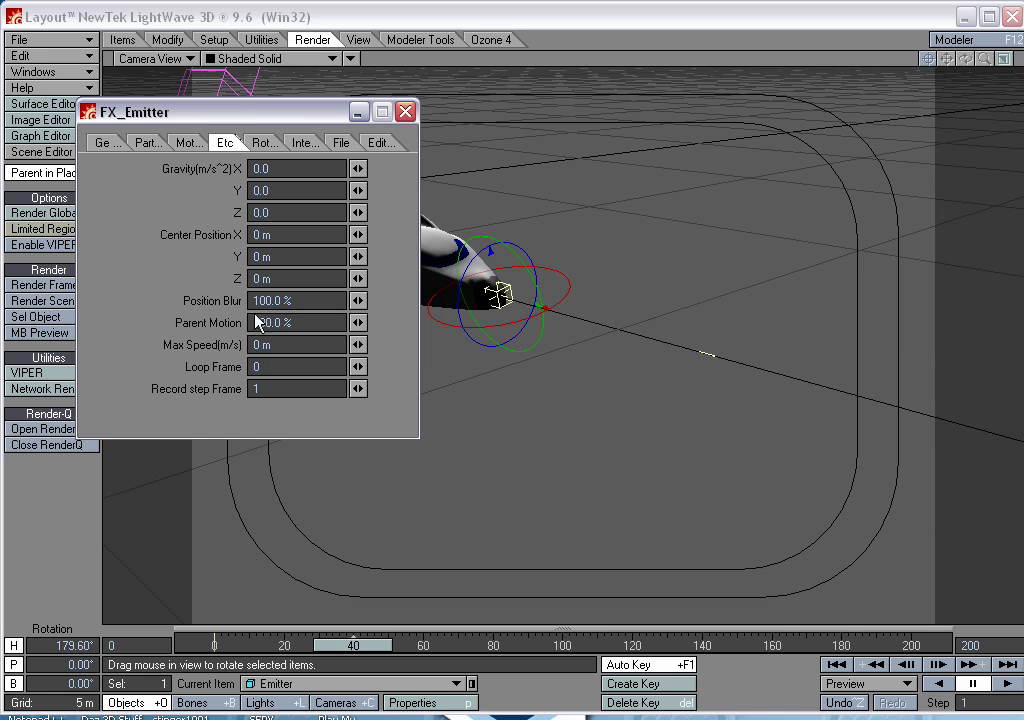
{"action": "left_click_drag", "start_coordinate": [295, 322], "coordinate": [165, 314]}
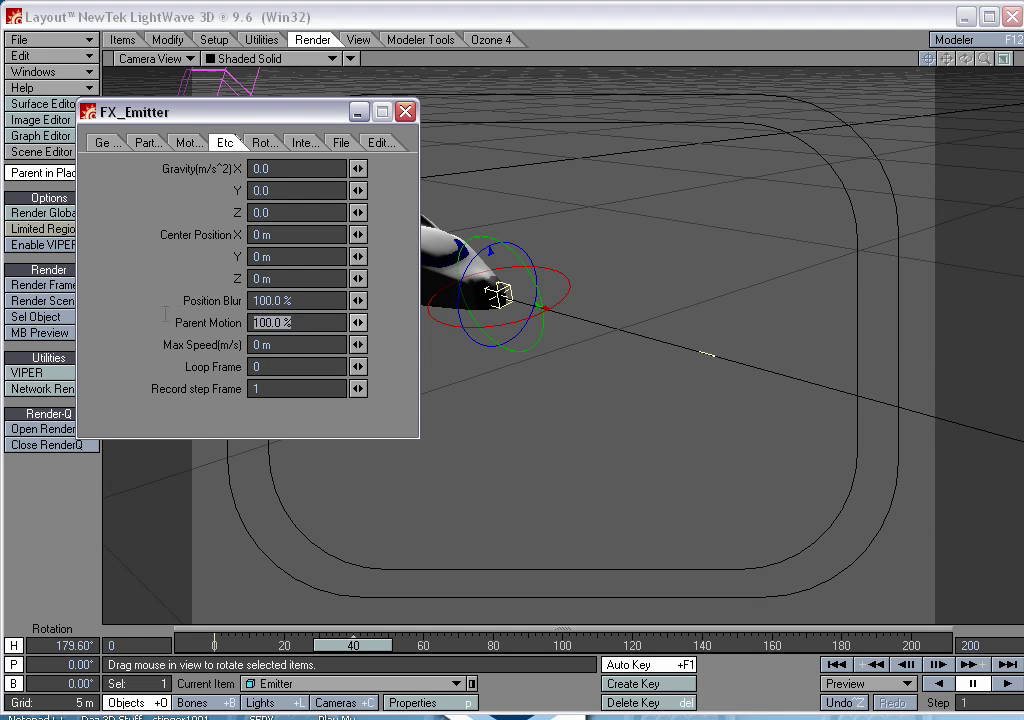
{"action": "type", "text": "0"}
{"action": "key", "text": "Return"}
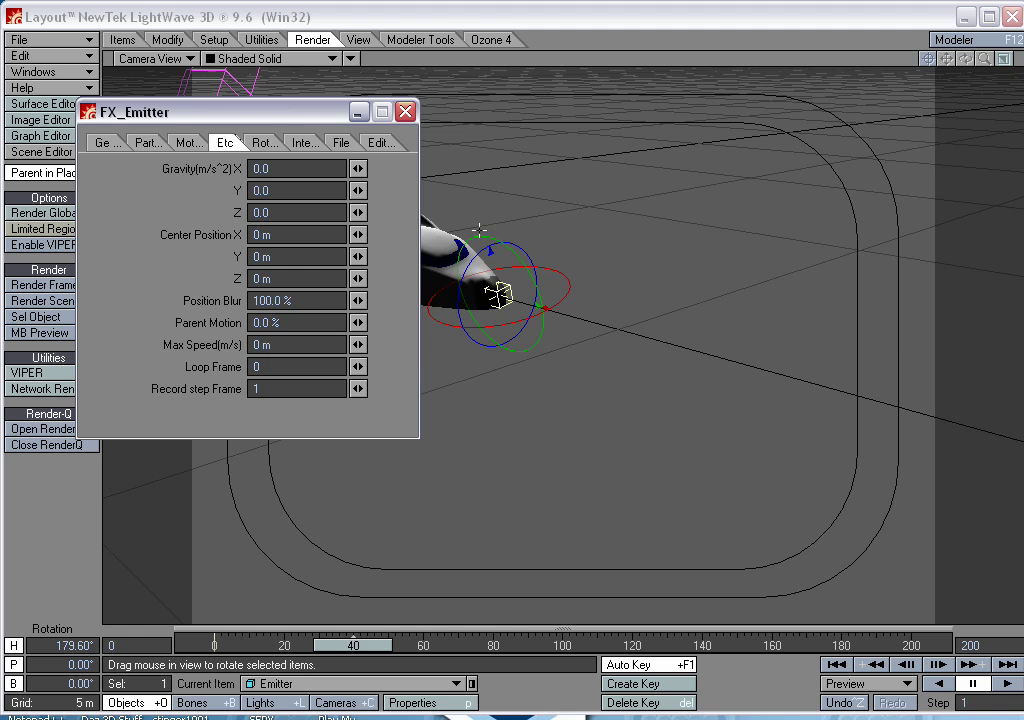
Step: Set the emitter's Z velocity to 20 m and move its settings window away from the shuttle
{"action": "left_click", "coordinate": [188, 142]}
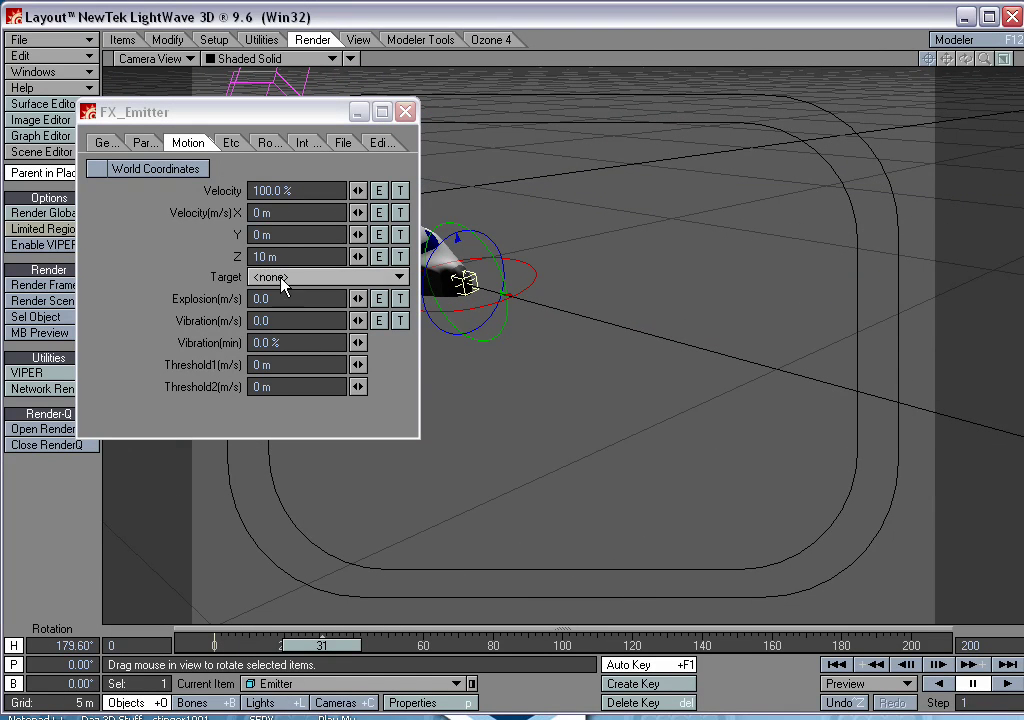
{"action": "left_click", "coordinate": [251, 256]}
{"action": "type", "text": "20"}
{"action": "key", "text": "Return"}
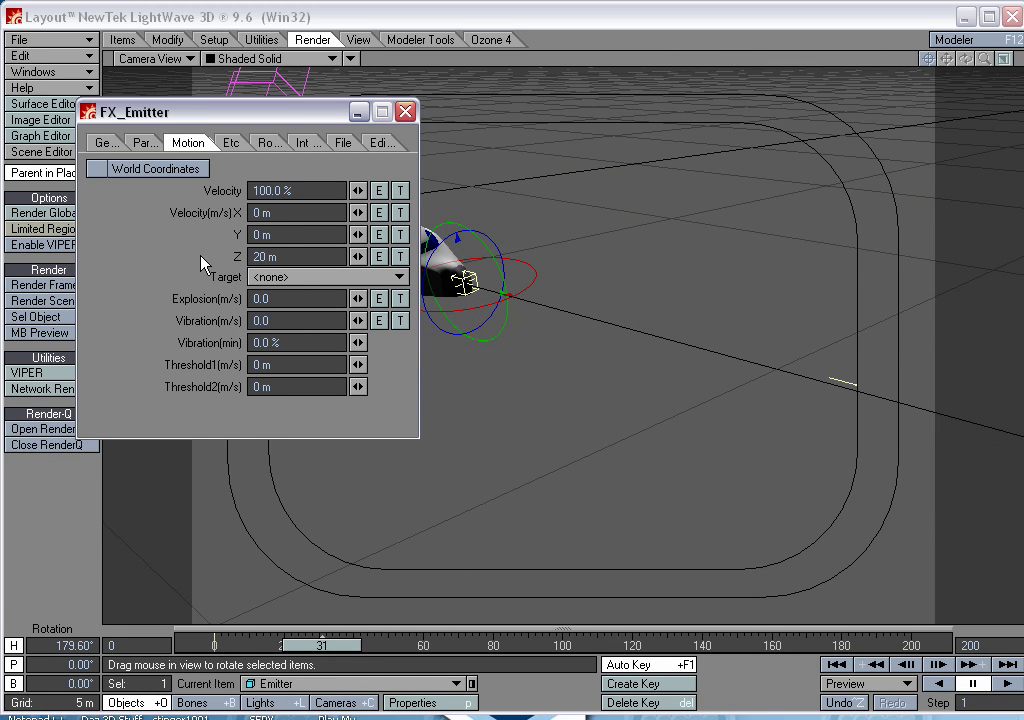
{"action": "left_click_drag", "start_coordinate": [299, 113], "coordinate": [258, 111]}
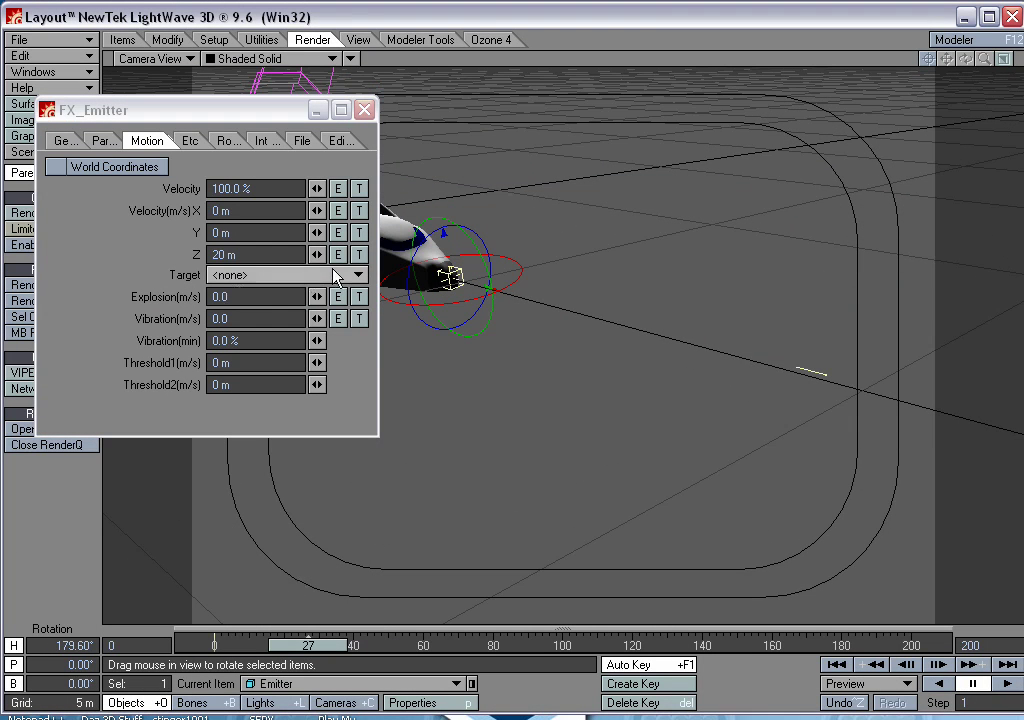
Step: Set the emitter's Z velocity to 25 m, return the timeline to frame 0 and close the emitter settings
{"action": "left_click", "coordinate": [241, 254]}
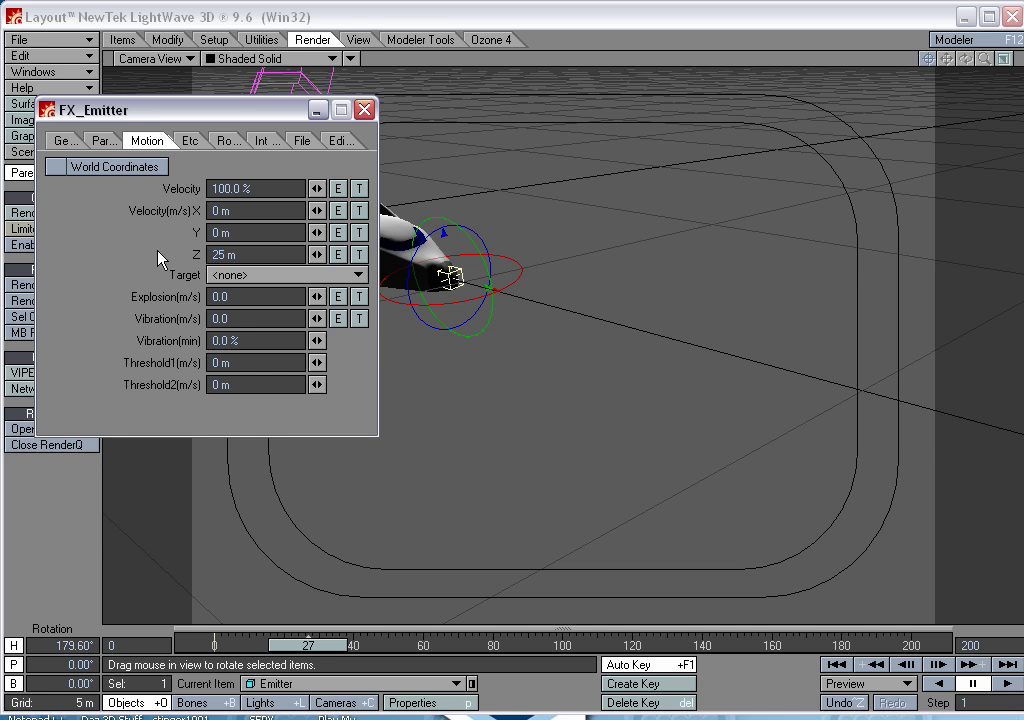
{"action": "left_click_drag", "start_coordinate": [313, 650], "coordinate": [214, 645]}
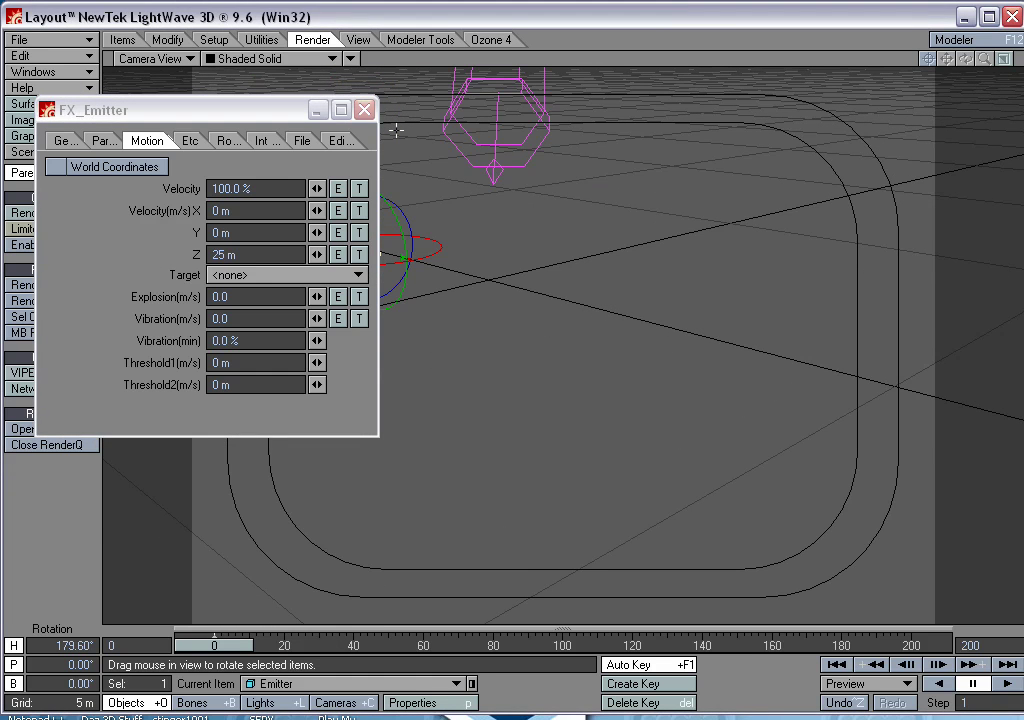
{"action": "left_click", "coordinate": [364, 110]}
Step: Play the shuttle animation, stop it, rewind to frame 0 and play it again to check the laser shots
{"action": "left_click", "coordinate": [1006, 683]}
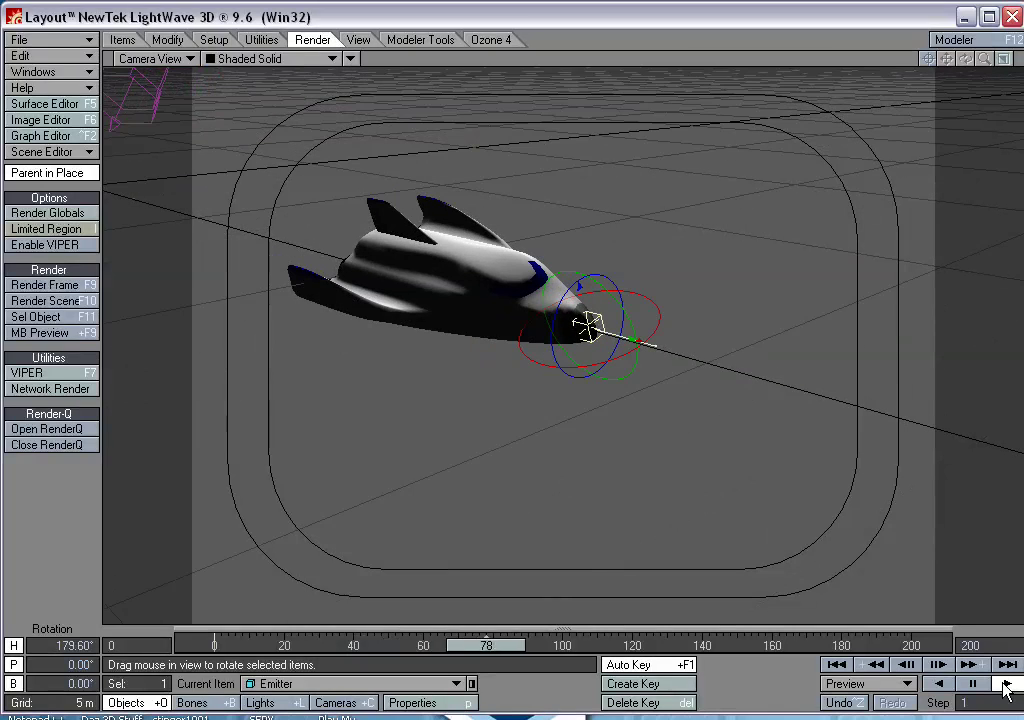
{"action": "left_click", "coordinate": [972, 683]}
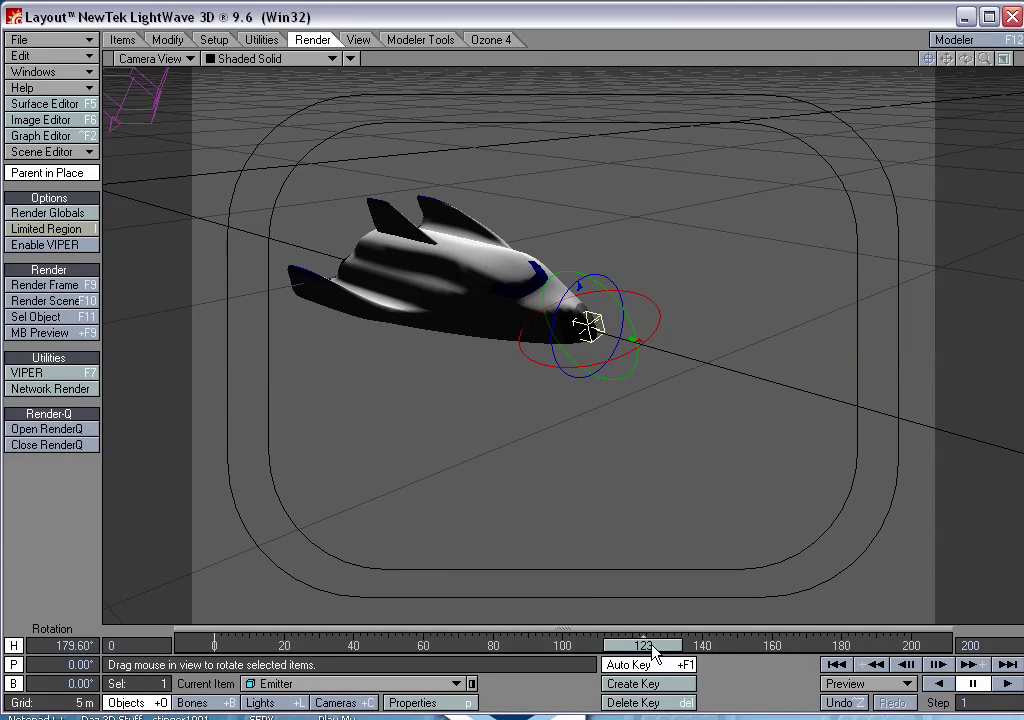
{"action": "left_click_drag", "start_coordinate": [632, 645], "coordinate": [214, 645]}
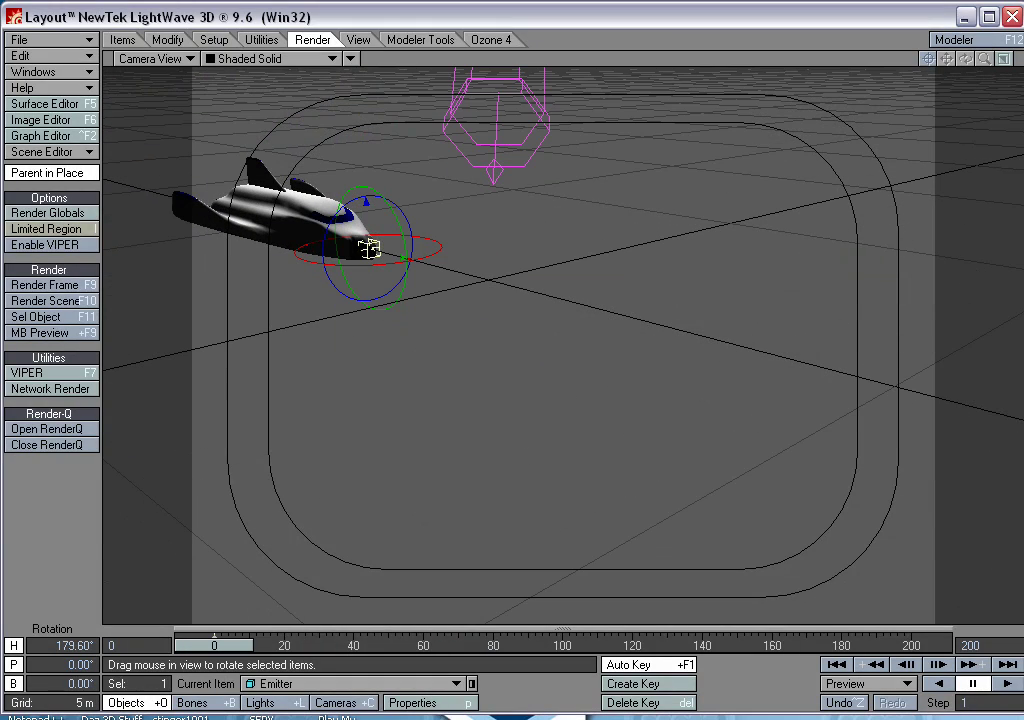
{"action": "left_click", "coordinate": [1007, 683]}
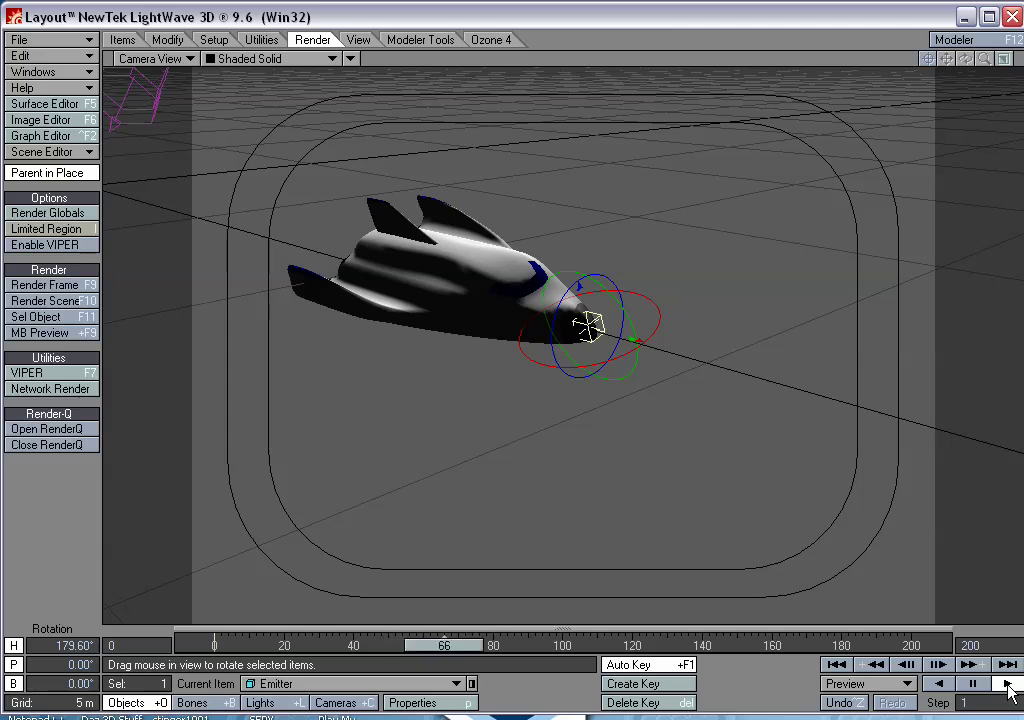
Step: Load the recent scene Hypervoxel Laser Tutorial.lws without saving the current scene, and play its animation
{"action": "left_click", "coordinate": [34, 40]}
{"action": "mouse_move", "coordinate": [40, 48]}
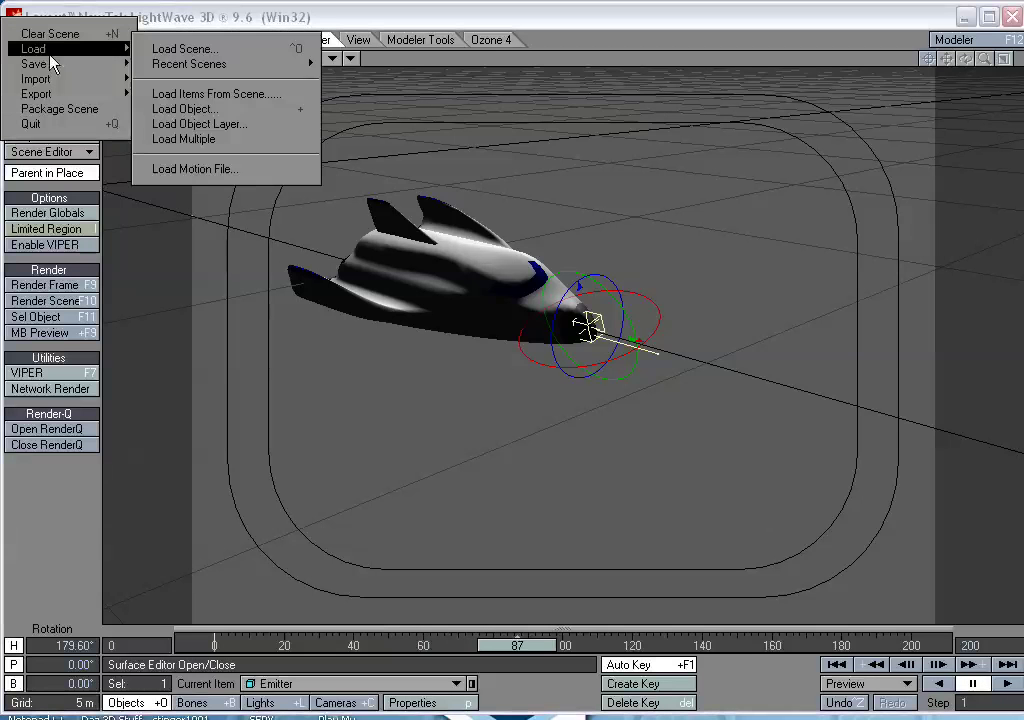
{"action": "mouse_move", "coordinate": [200, 63]}
{"action": "left_click", "coordinate": [408, 63]}
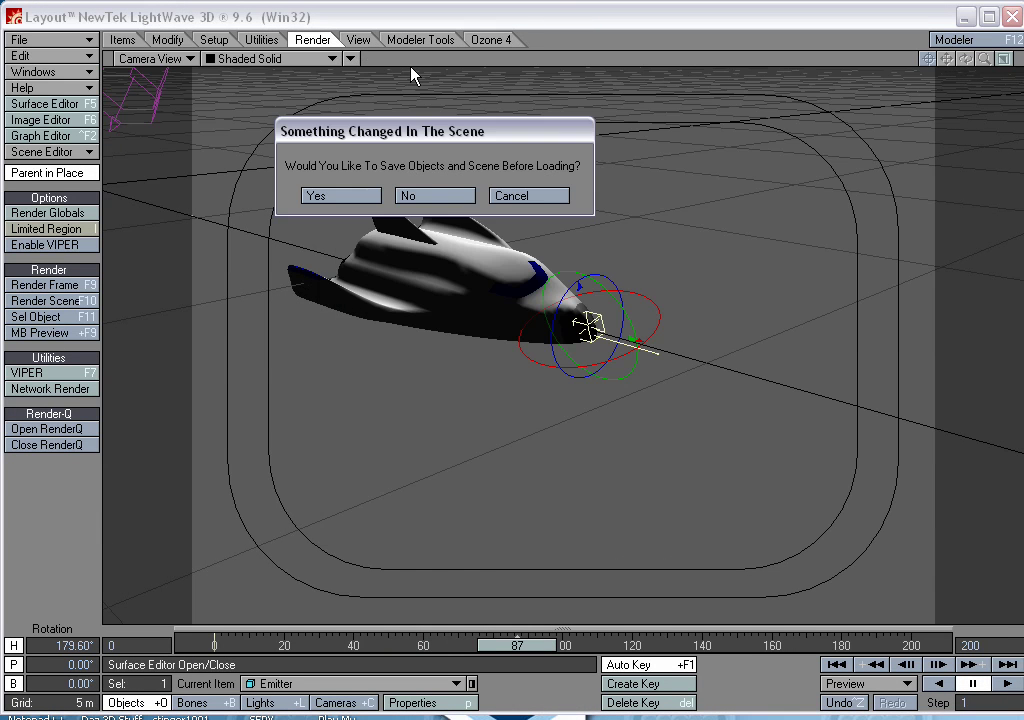
{"action": "left_click", "coordinate": [424, 197]}
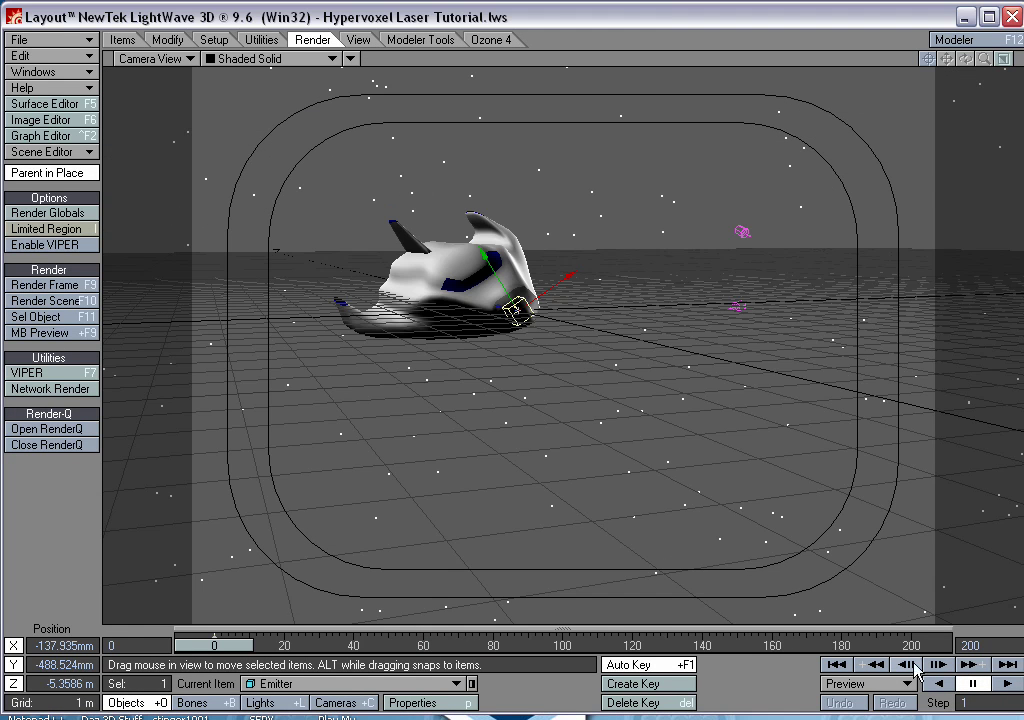
{"action": "left_click", "coordinate": [1006, 683]}
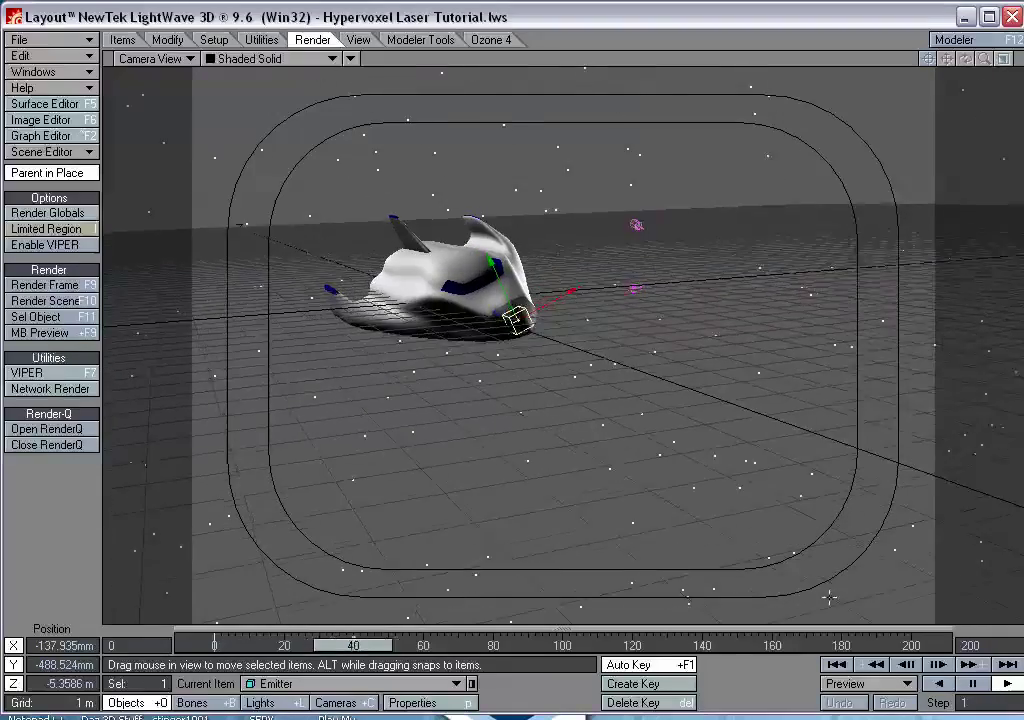